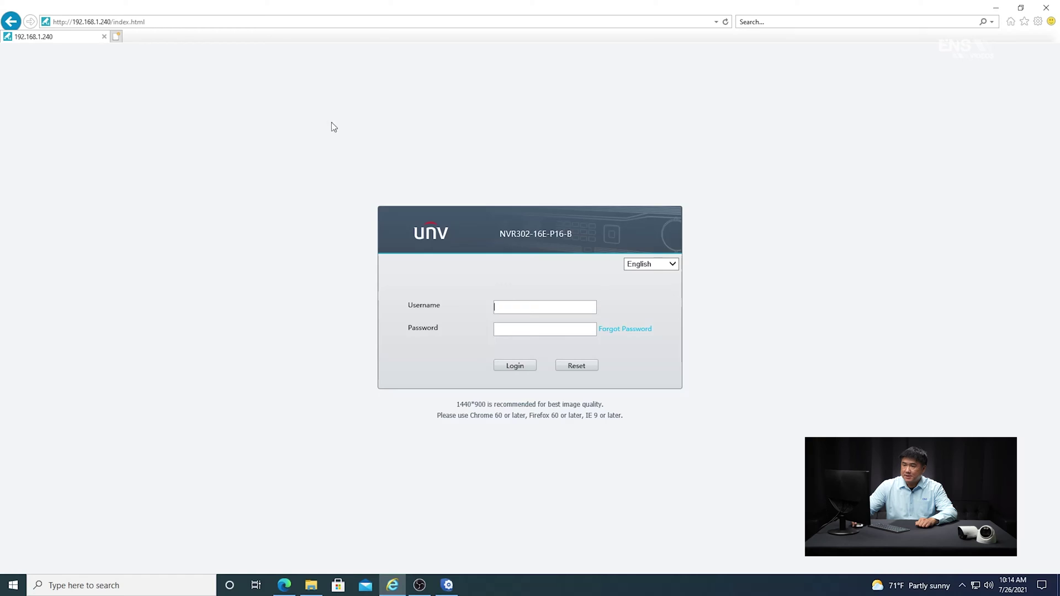
# Log in to the NVR web interface with the administrator username and password
pyautogui.click(192, 23)
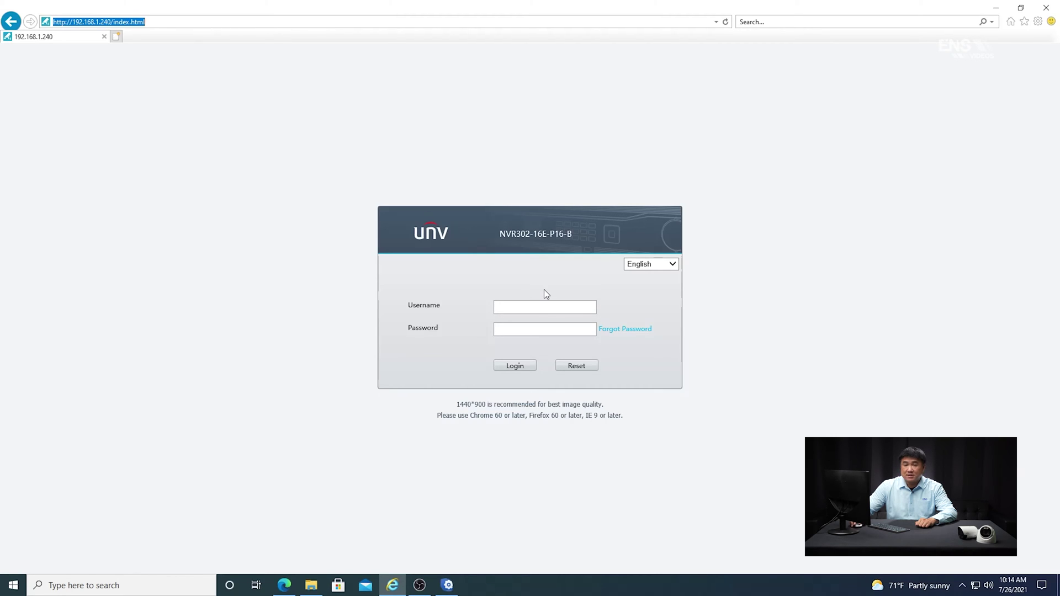
pyautogui.click(541, 305)
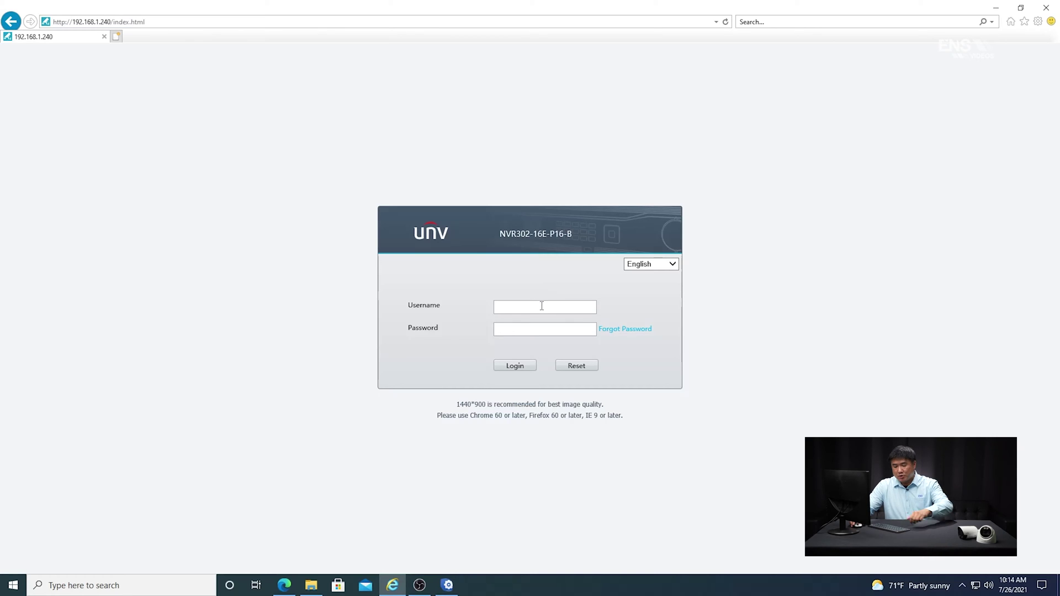
pyautogui.write('admin')
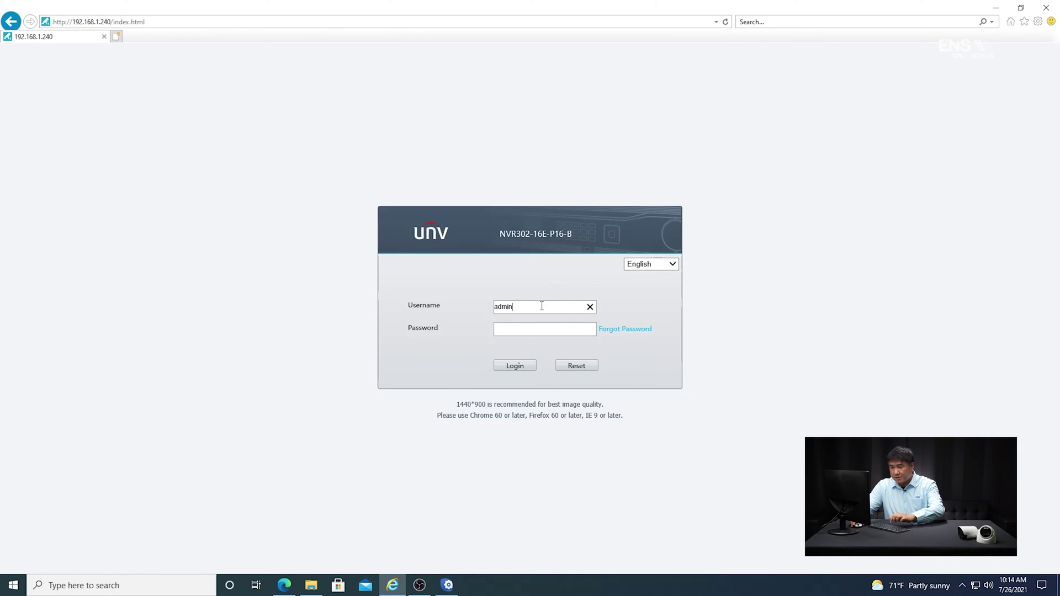
pyautogui.write('••••••••')
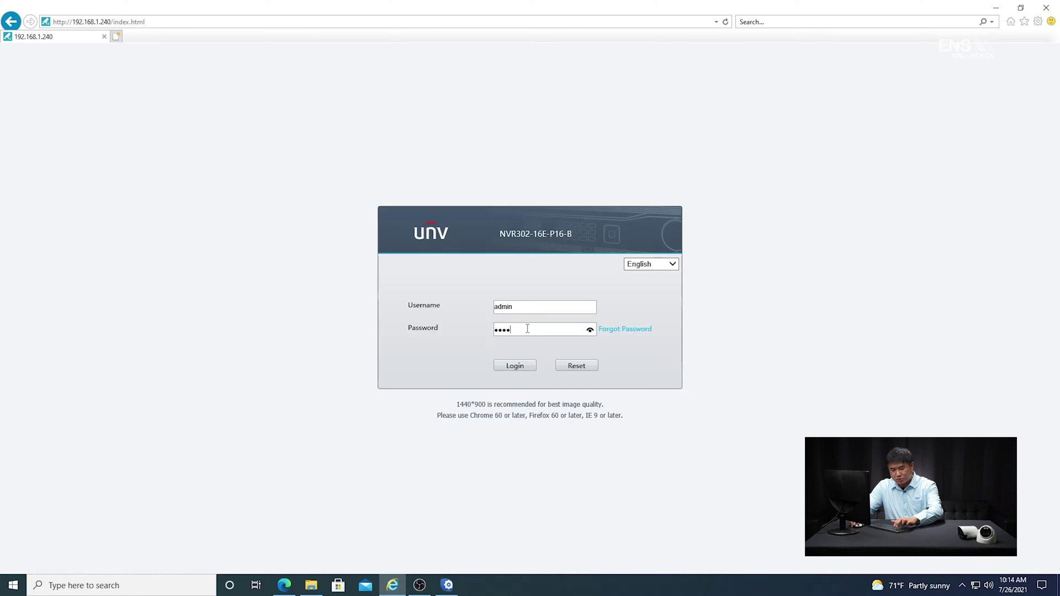
pyautogui.click(509, 367)
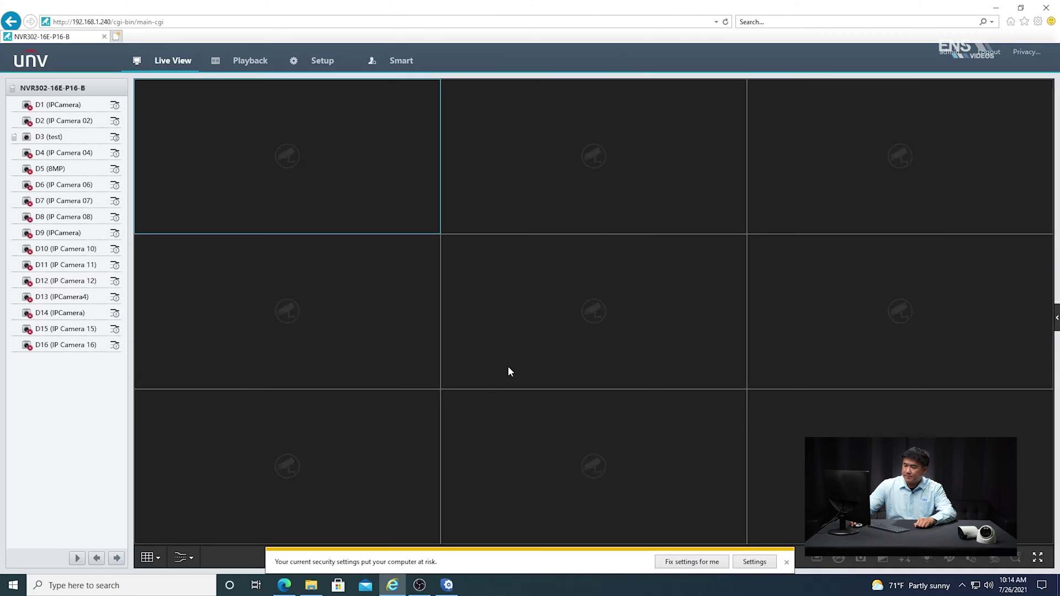
# Show camera D3 (test) alone in a 1x1 layout on its main stream
pyautogui.click(785, 561)
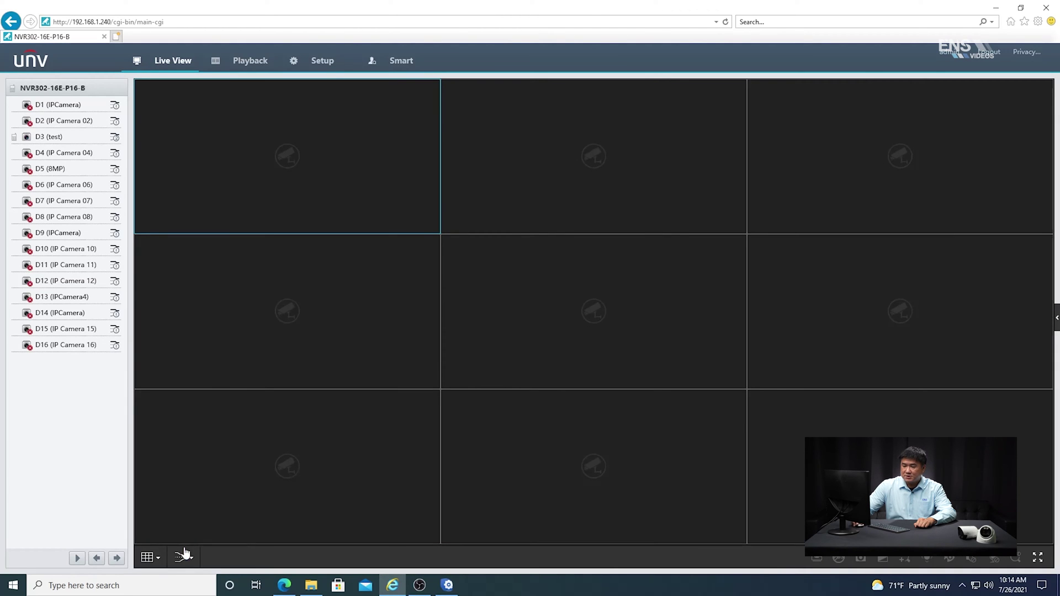
pyautogui.click(148, 556)
pyautogui.click(147, 508)
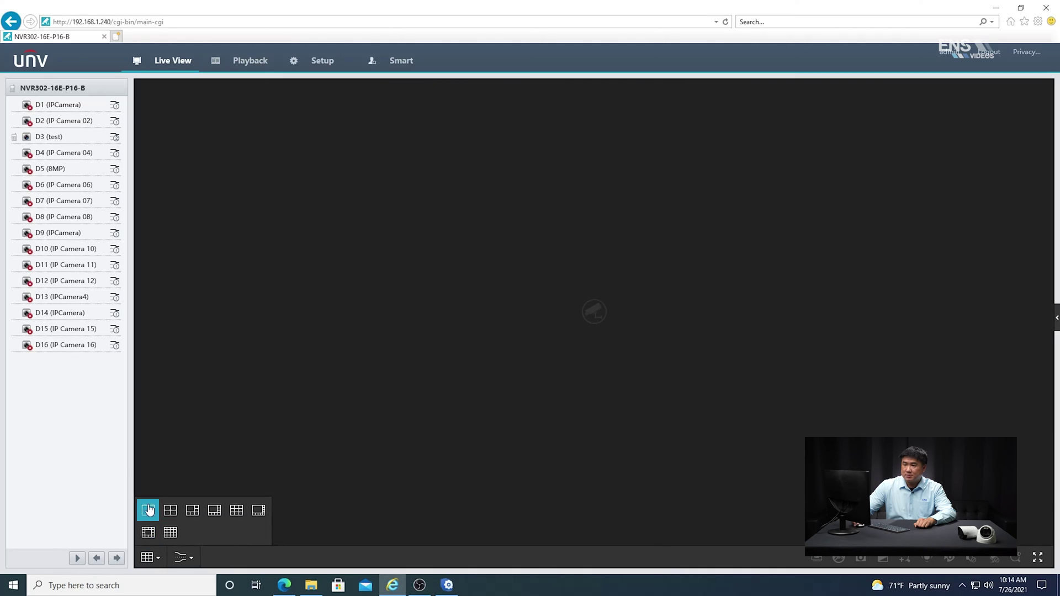
pyautogui.doubleClick(26, 137)
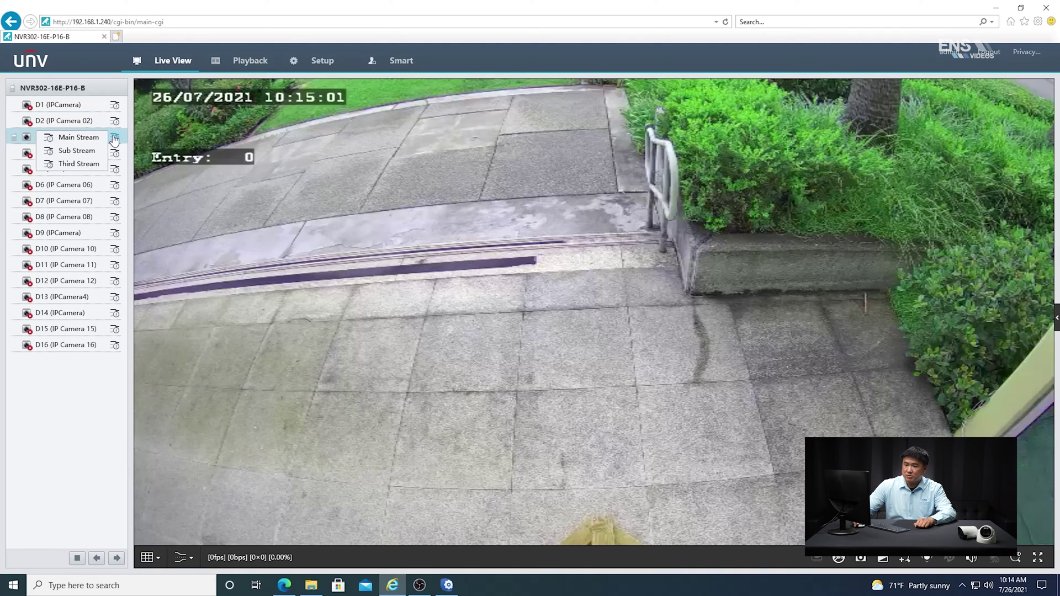
pyautogui.click(86, 138)
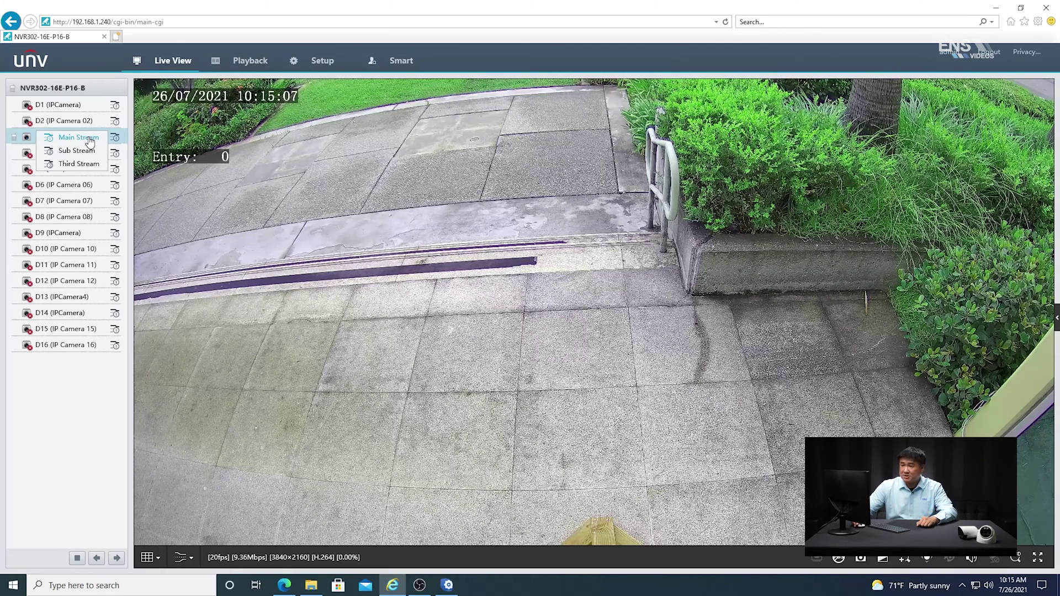
# Turn Intelligent Mark On in the Client settings and save
pyautogui.click(328, 67)
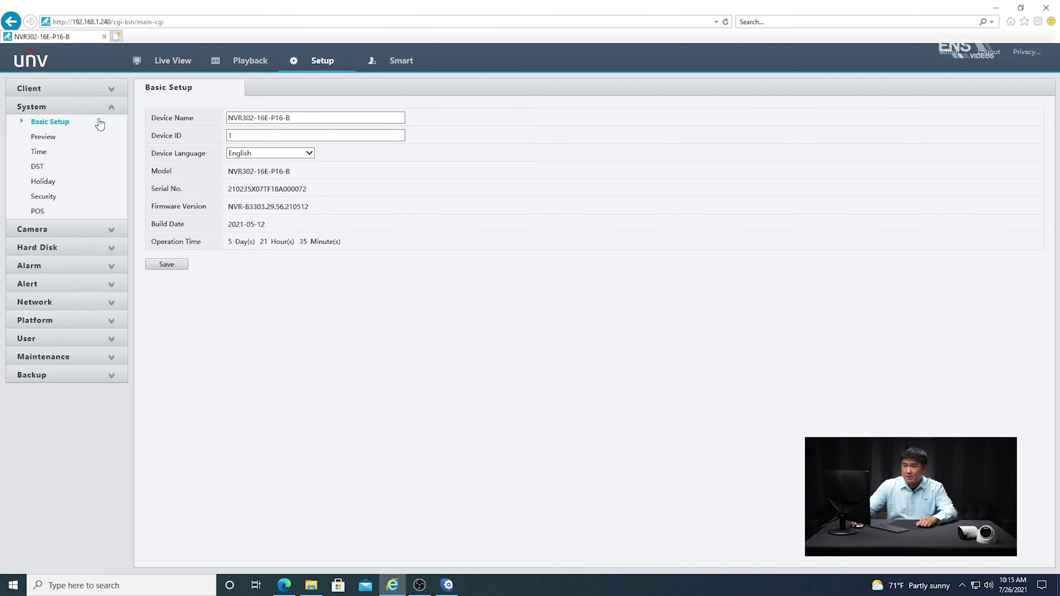
pyautogui.click(33, 89)
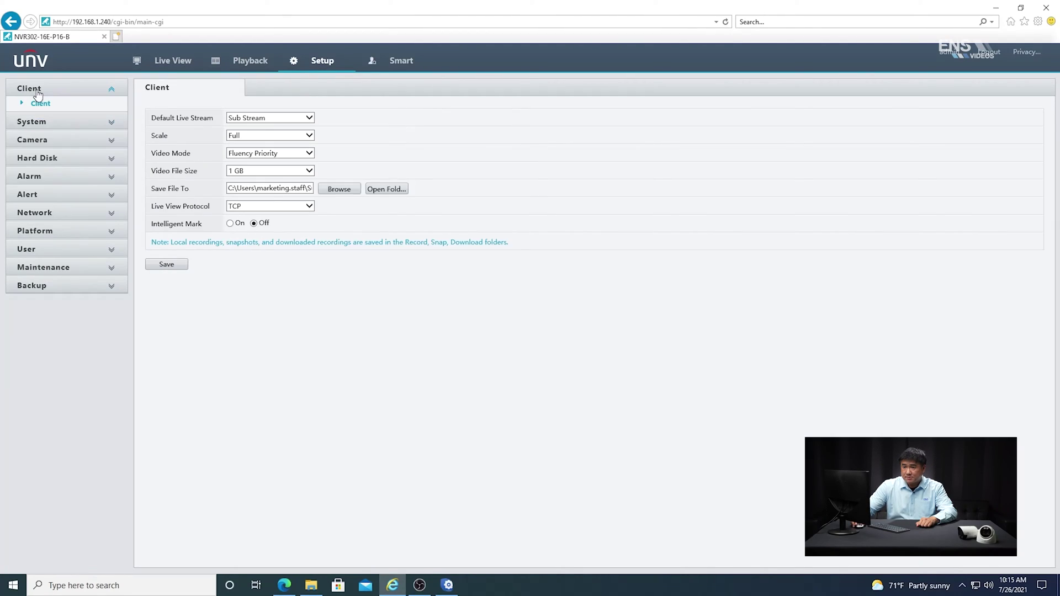
pyautogui.click(230, 224)
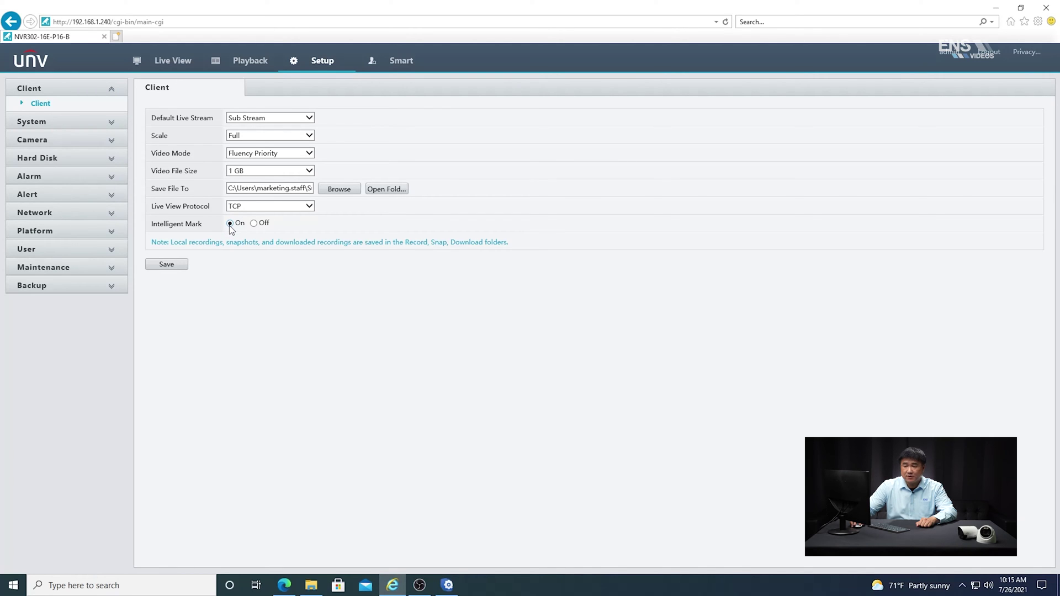
pyautogui.click(168, 267)
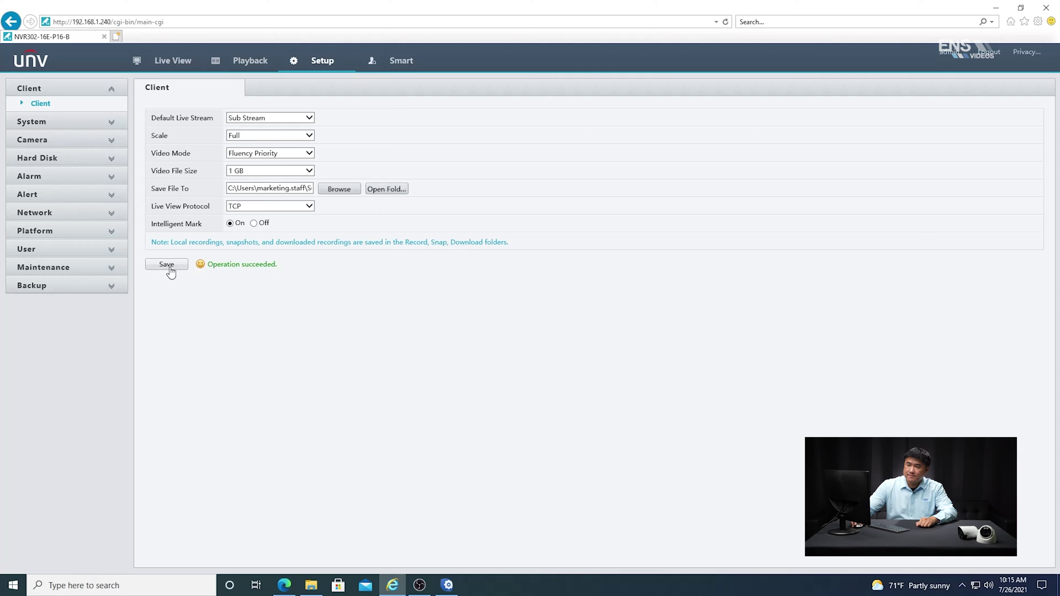
pyautogui.click(398, 64)
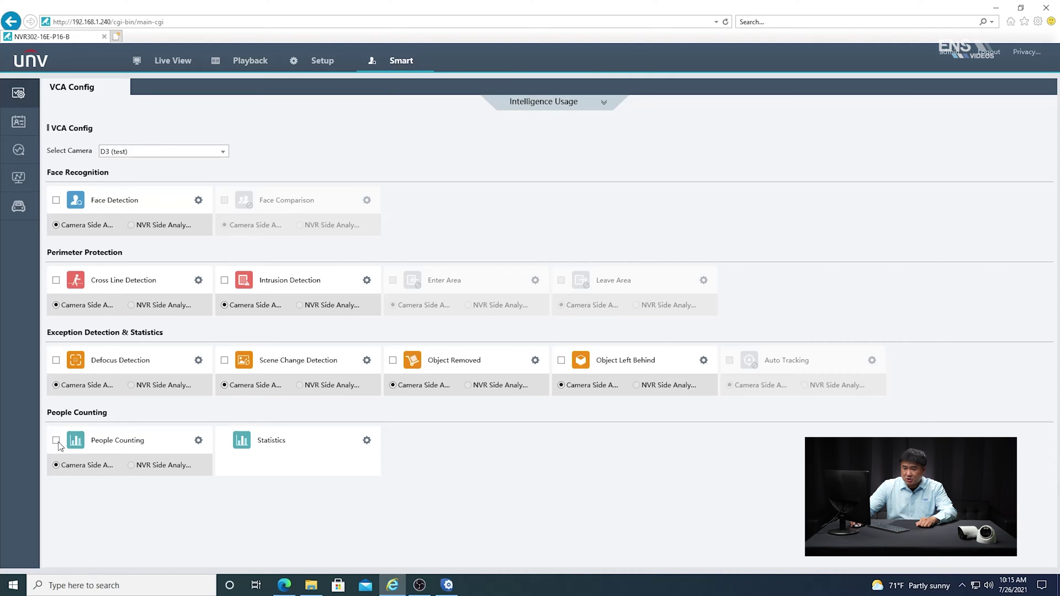
# Tick People Counting for camera D3 (test) in VCA Config
pyautogui.click(199, 440)
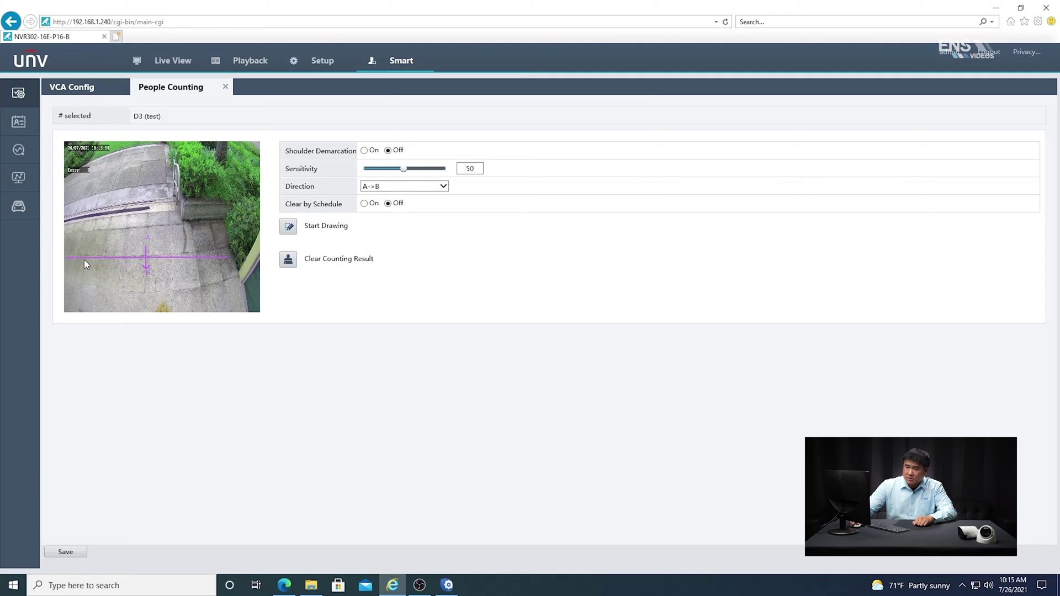
# Keep direction A->B, stretch D3's counting line to the preview's right edge, and save
pyautogui.click(426, 188)
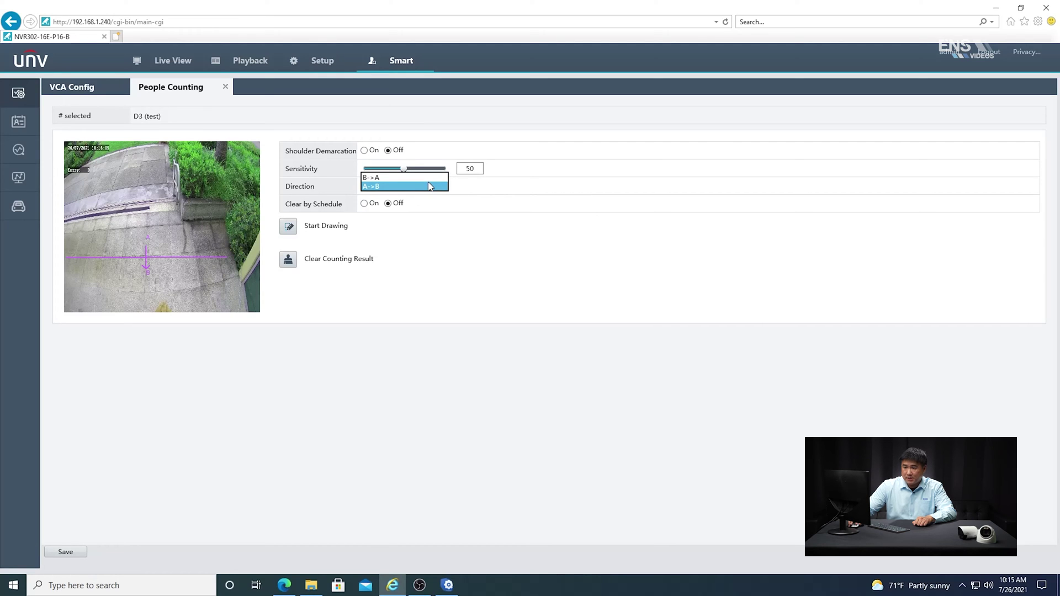
pyautogui.click(429, 186)
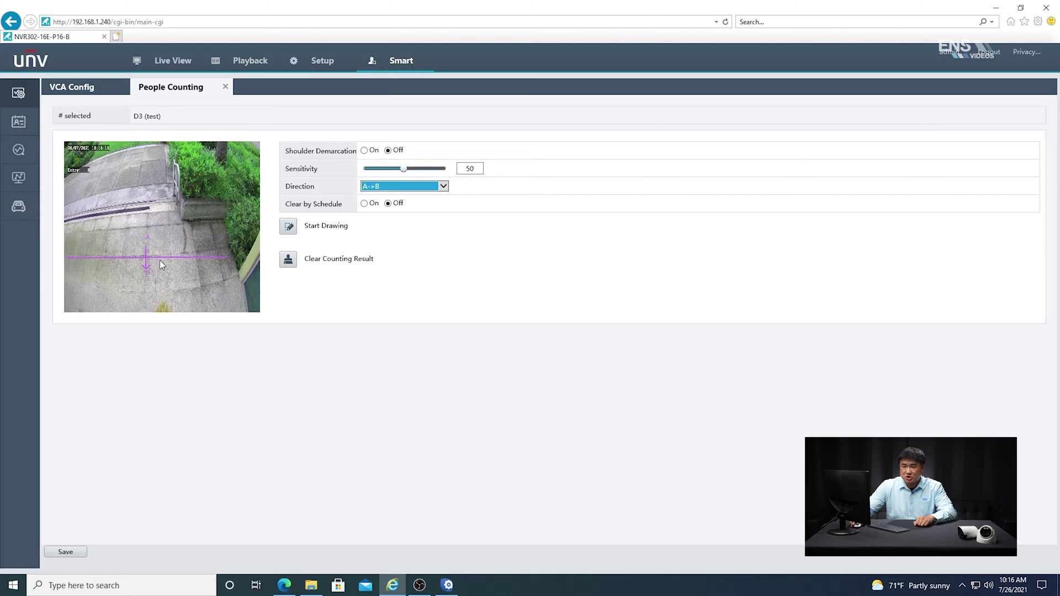
pyautogui.click(288, 226)
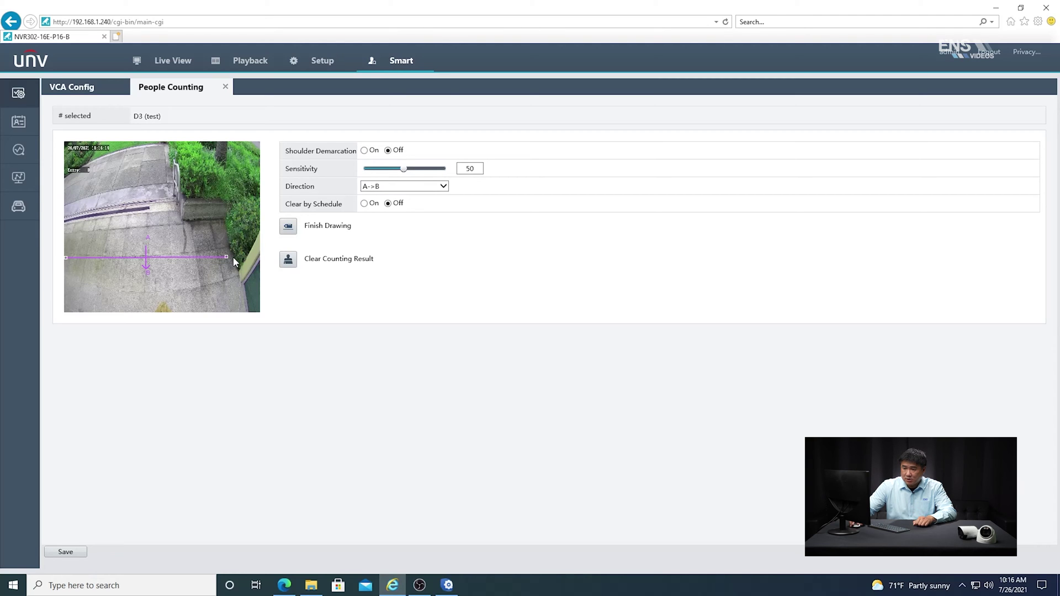
pyautogui.moveTo(227, 257); pyautogui.dragTo(246, 257)
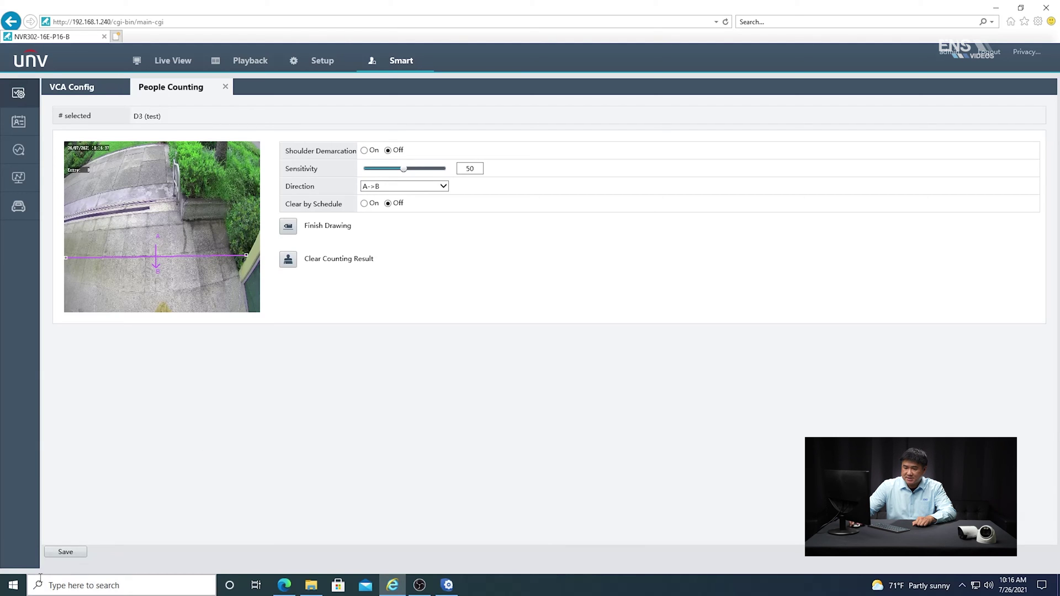
pyautogui.click(63, 554)
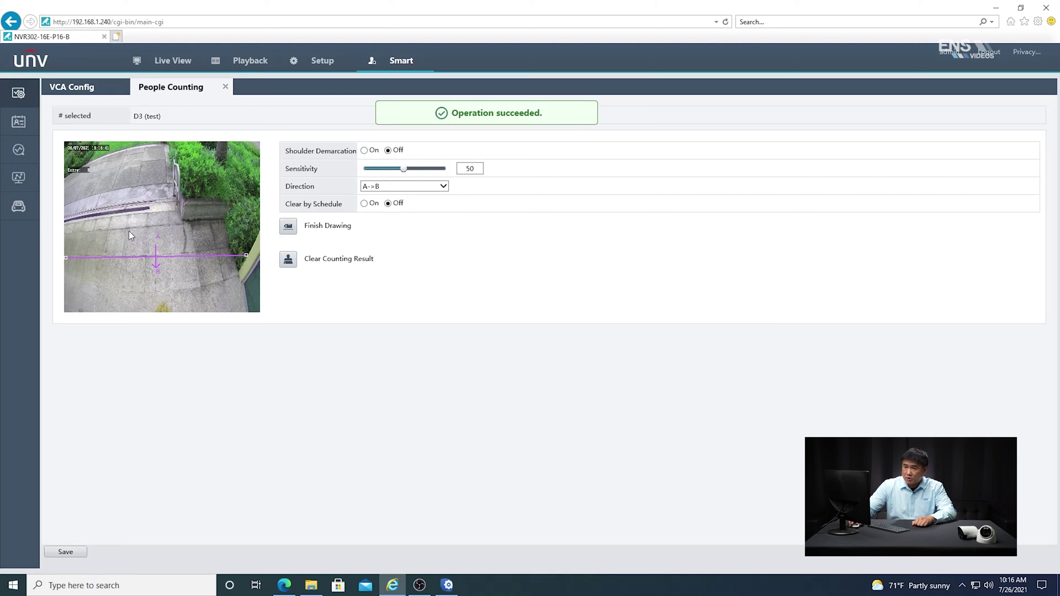
# Play D3 (test) on its main stream in a 1x1 live layout, then return to Setup
pyautogui.click(164, 61)
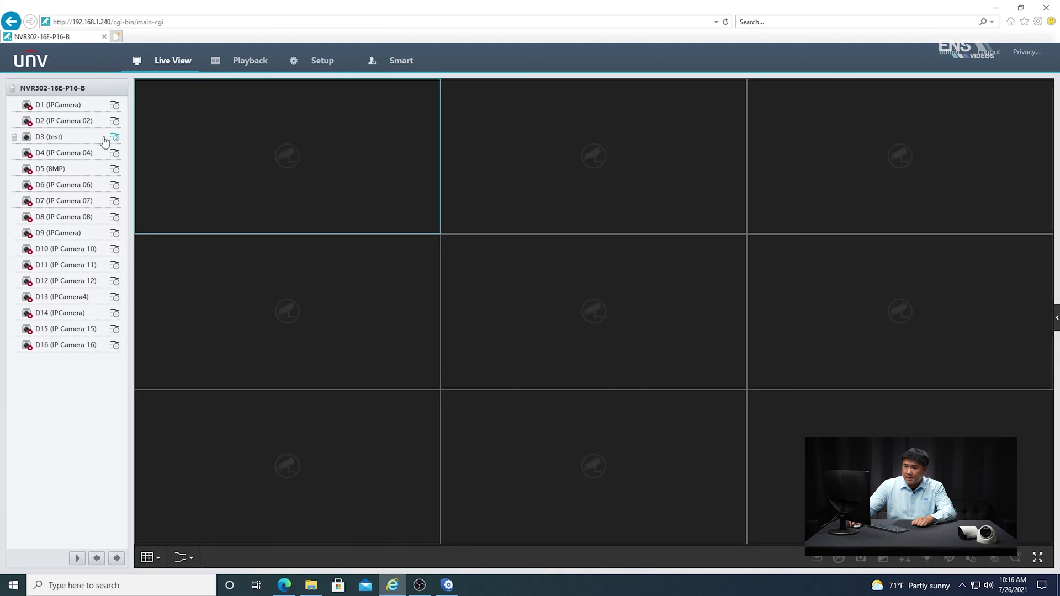
pyautogui.doubleClick(32, 142)
pyautogui.click(147, 557)
pyautogui.click(146, 508)
pyautogui.doubleClick(25, 142)
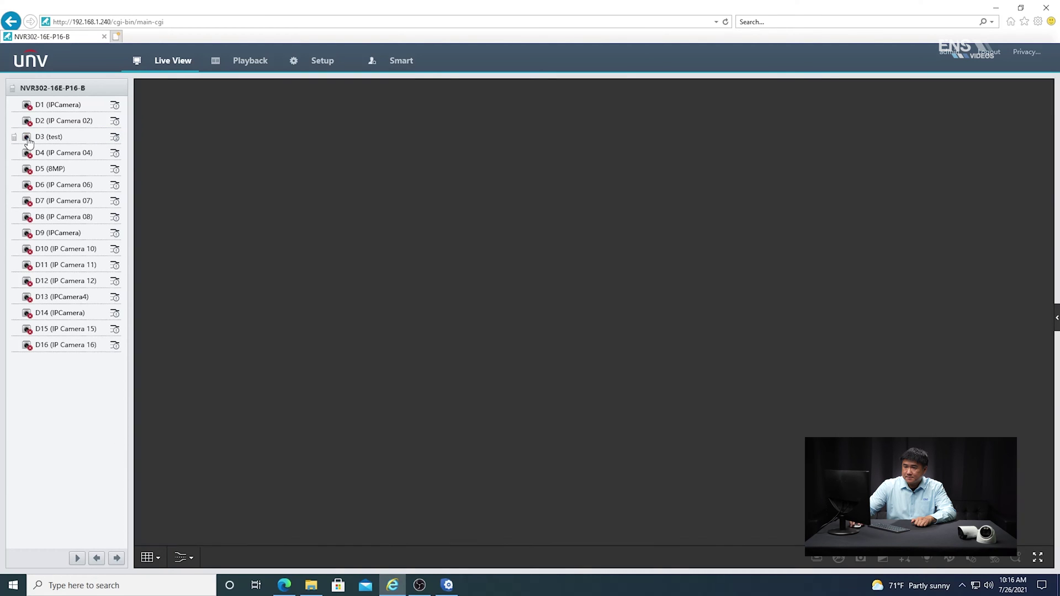
pyautogui.click(114, 136)
pyautogui.click(89, 142)
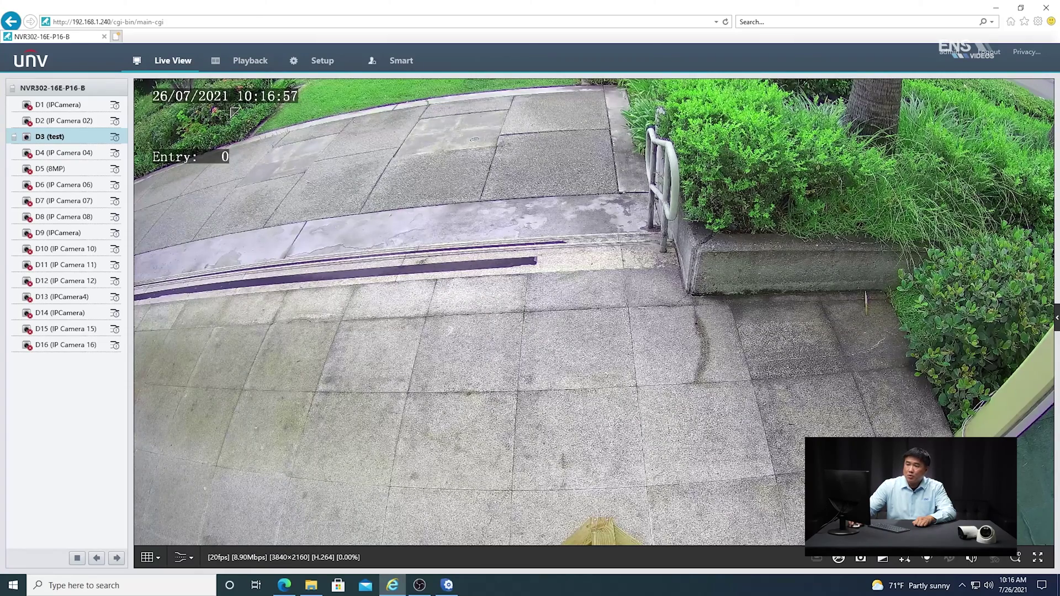
pyautogui.click(327, 64)
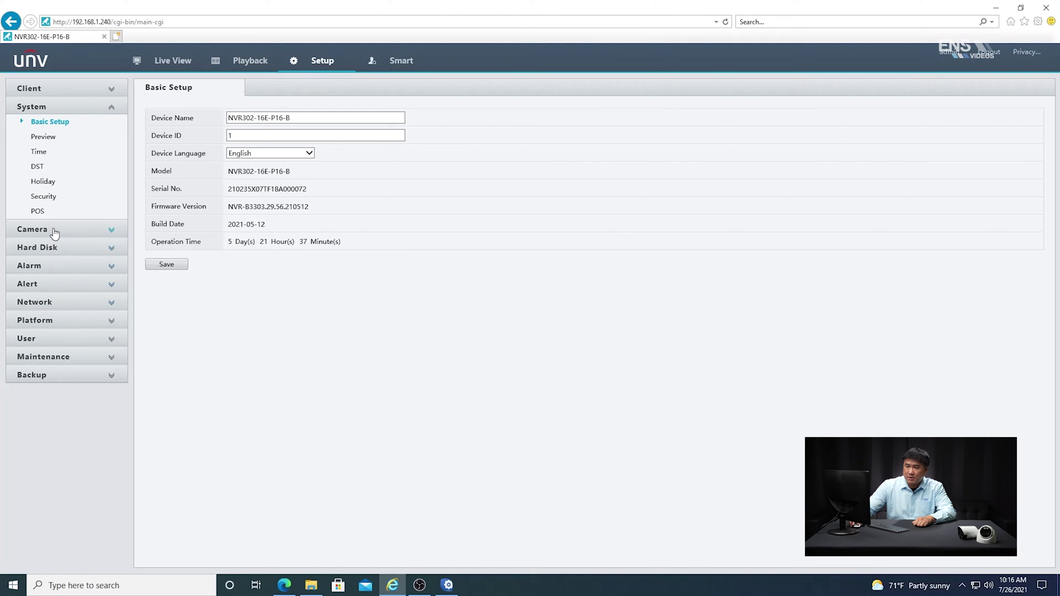
# Set D3 (test)'s recording schedule to Event all day, copied to every day, and save
pyautogui.click(54, 231)
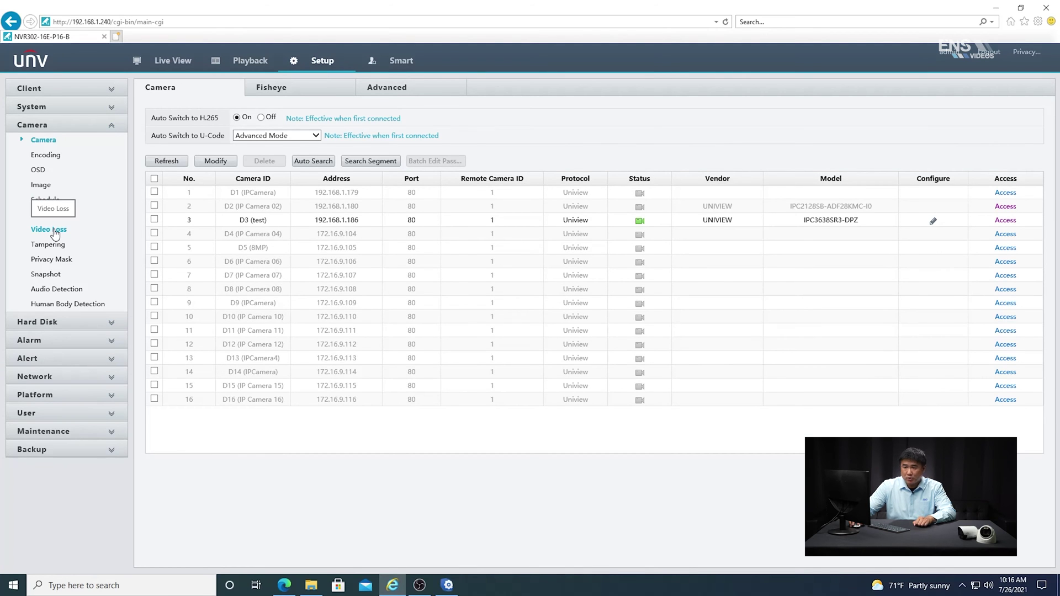
pyautogui.click(54, 201)
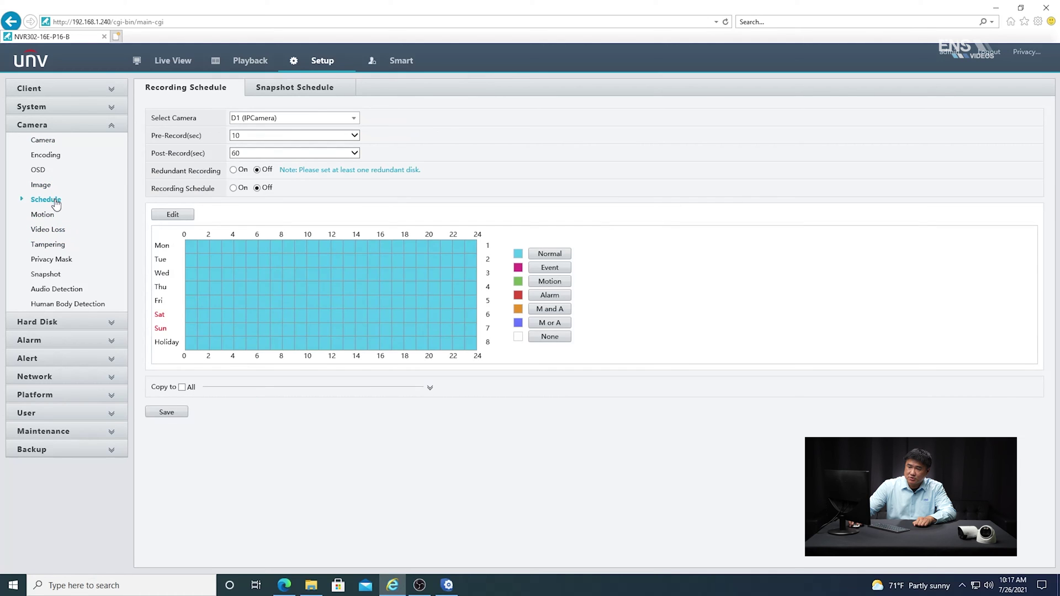
pyautogui.click(259, 120)
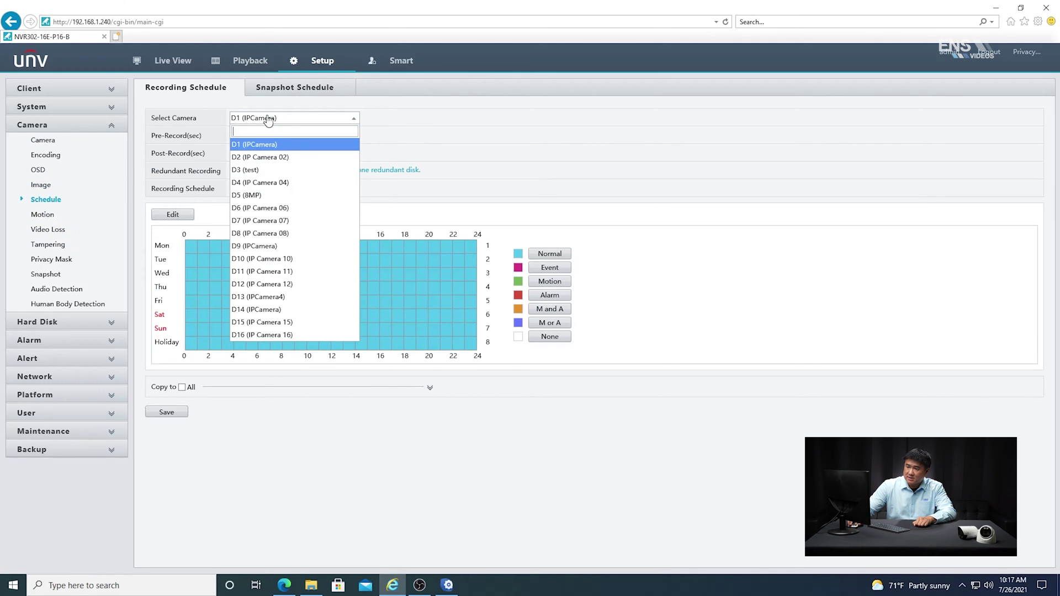
pyautogui.click(264, 170)
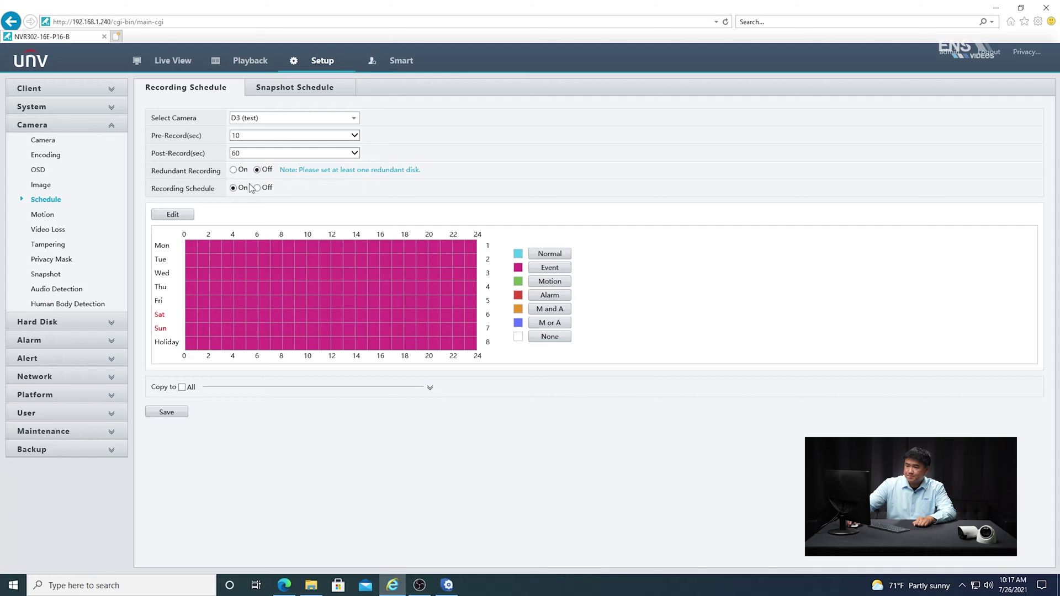
pyautogui.click(173, 214)
pyautogui.click(499, 152)
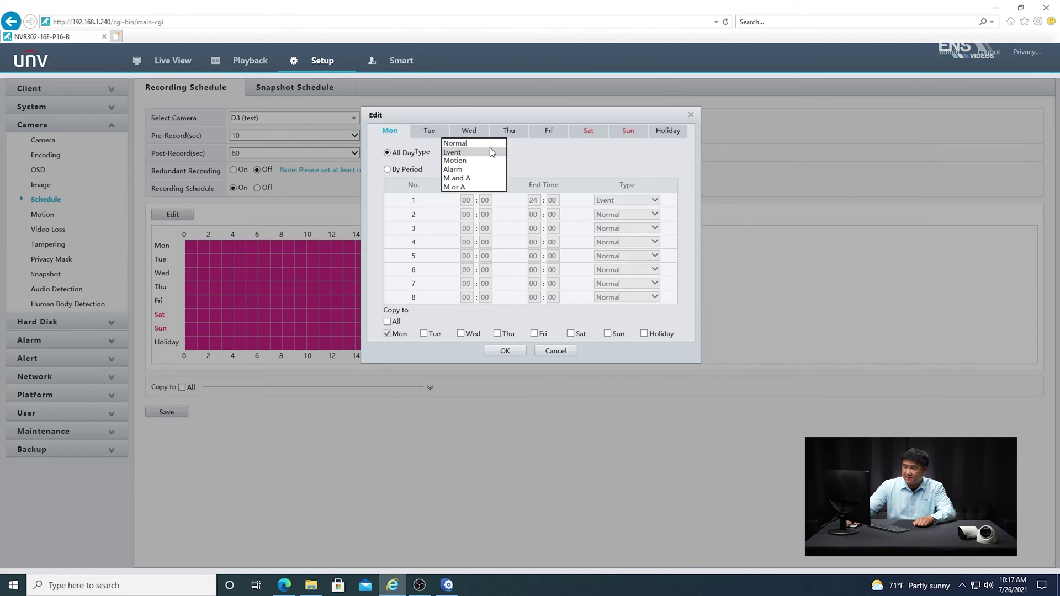
pyautogui.click(494, 152)
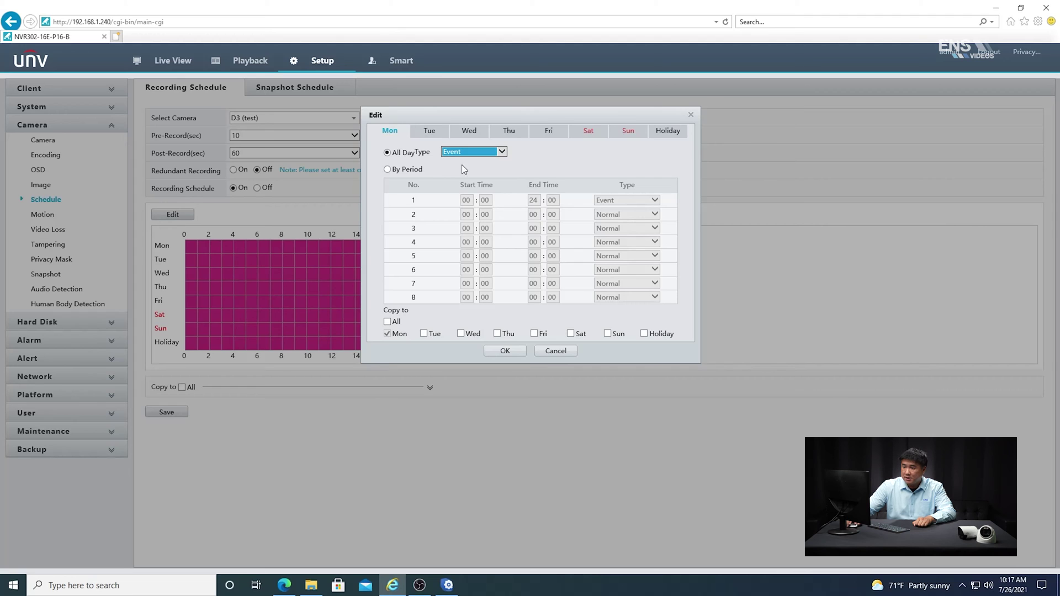
pyautogui.click(387, 323)
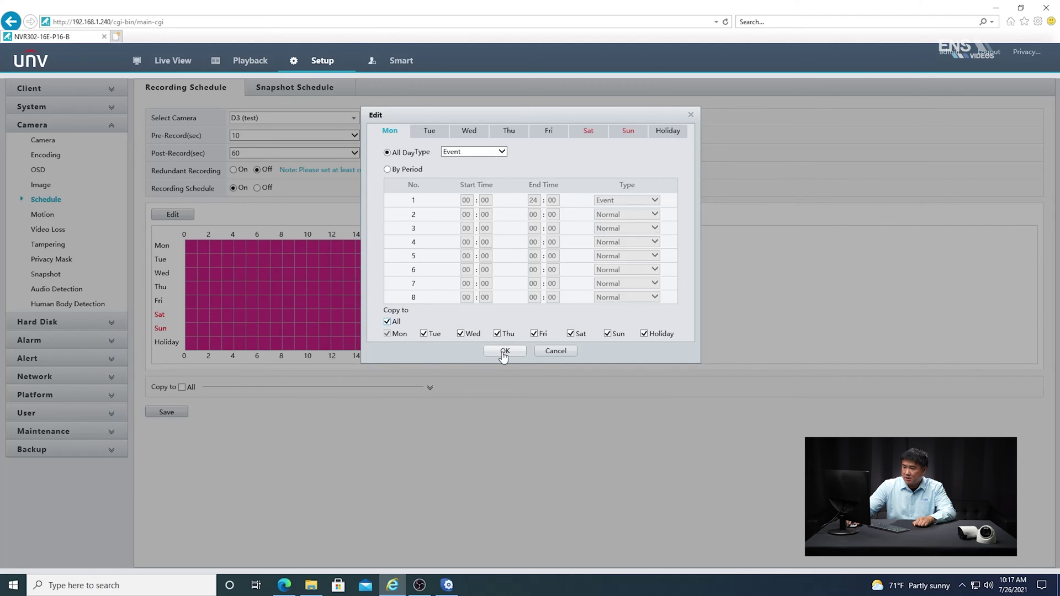
pyautogui.click(504, 350)
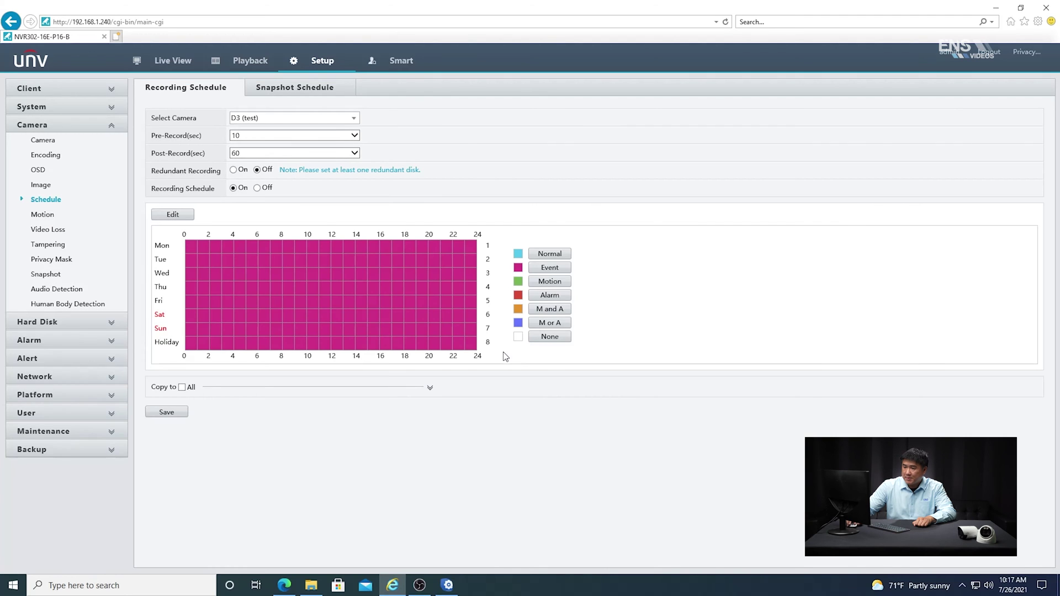
pyautogui.click(166, 416)
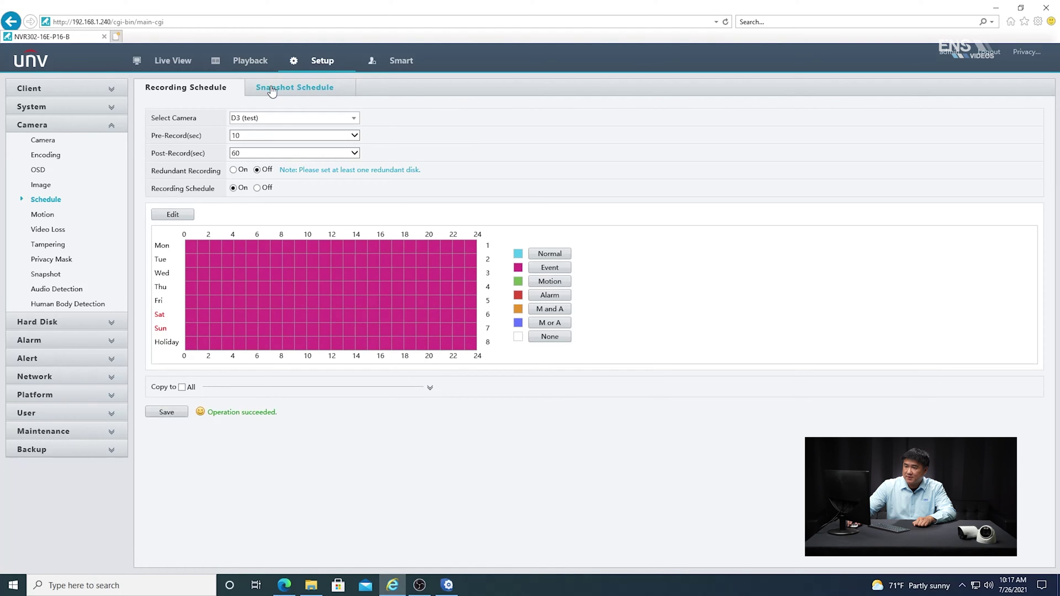
# Set D3 (test)'s snapshot schedule to Event all day for every day and save
pyautogui.click(282, 87)
pyautogui.click(303, 123)
pyautogui.click(257, 165)
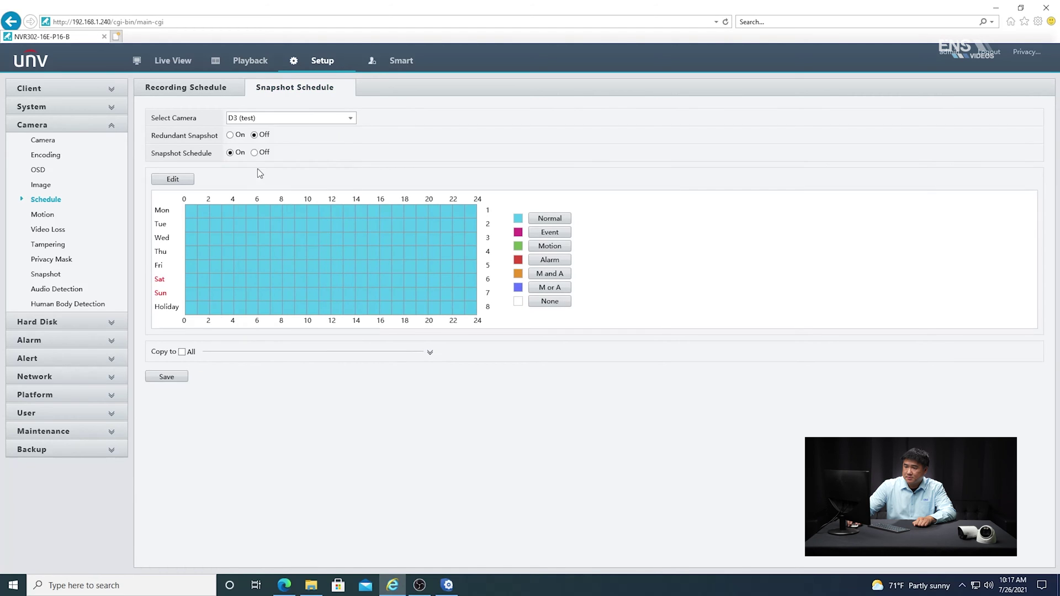
pyautogui.click(173, 179)
pyautogui.click(475, 152)
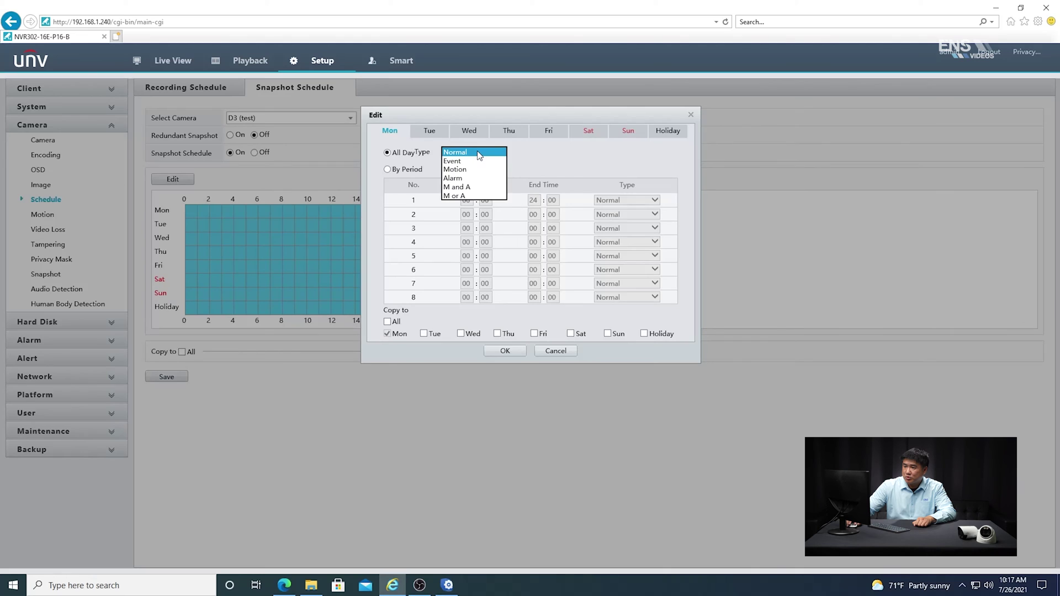
pyautogui.click(468, 160)
pyautogui.click(387, 321)
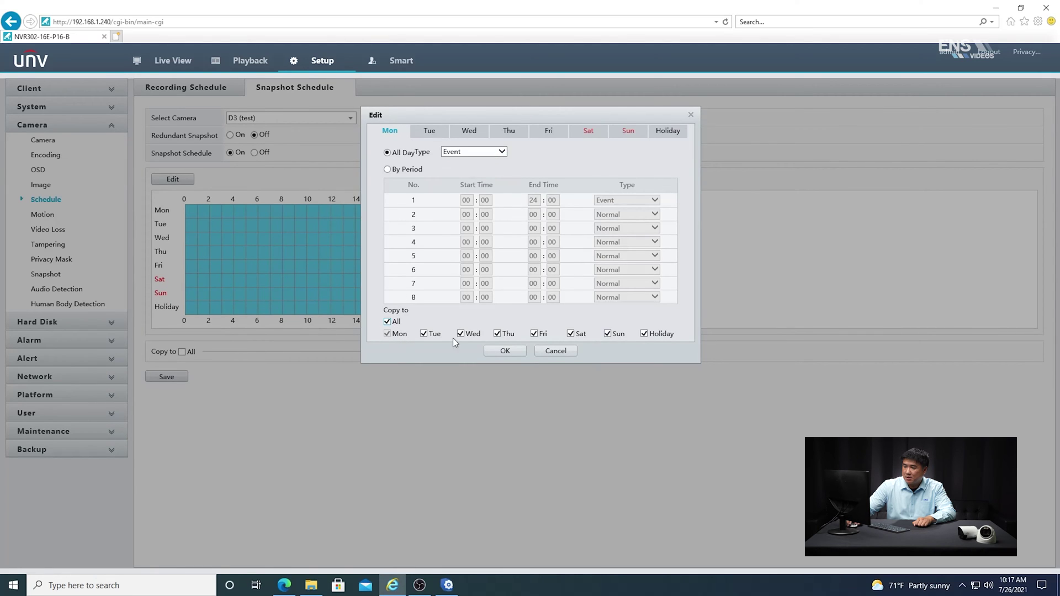
pyautogui.click(505, 351)
pyautogui.click(168, 378)
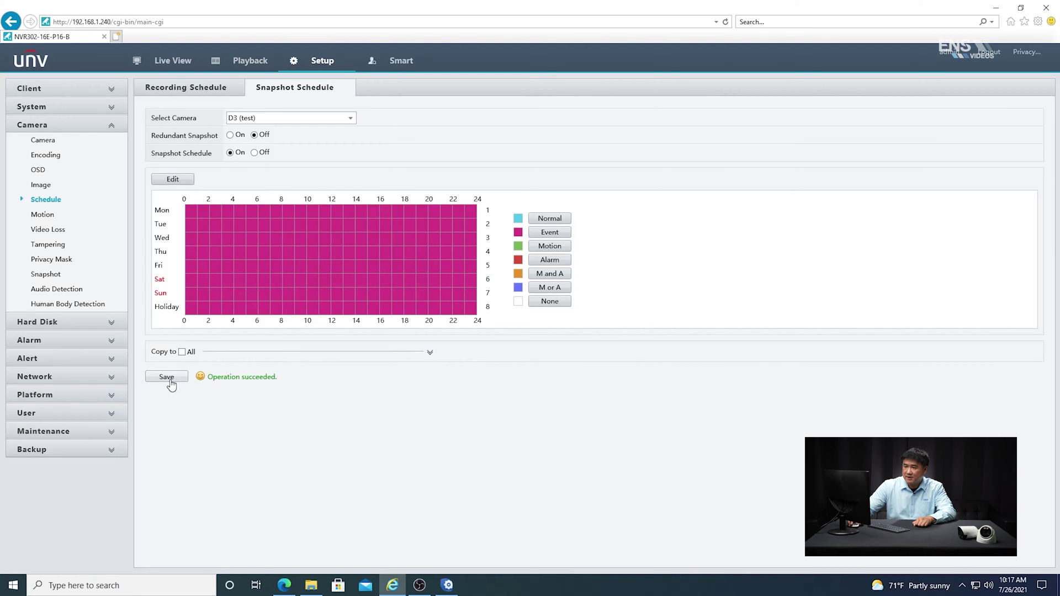
pyautogui.click(172, 63)
# Play D3 (test) alone on its main stream to watch its Entry counter
pyautogui.doubleClick(259, 133)
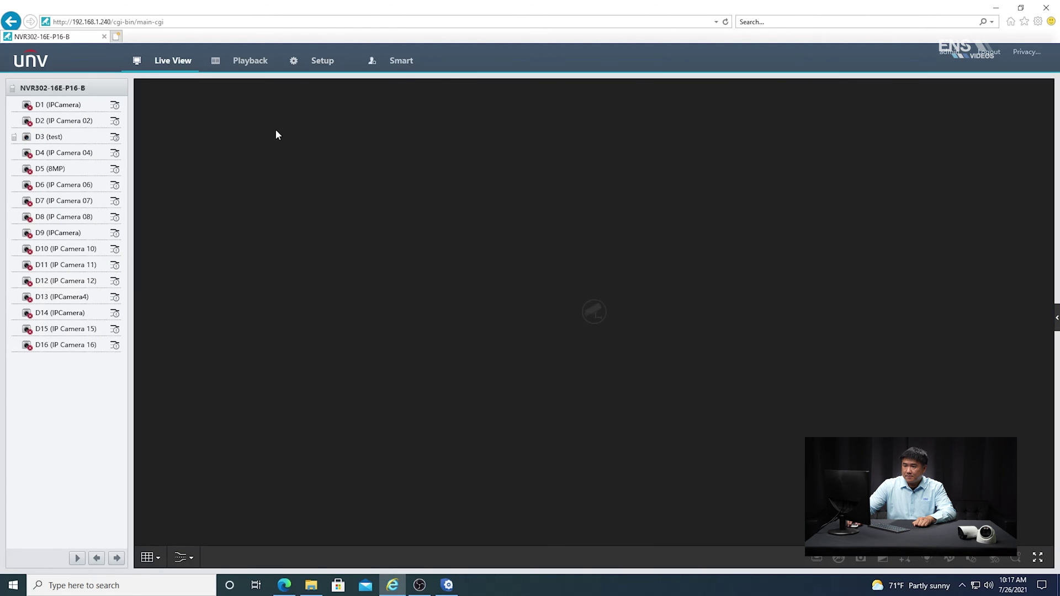
pyautogui.doubleClick(29, 139)
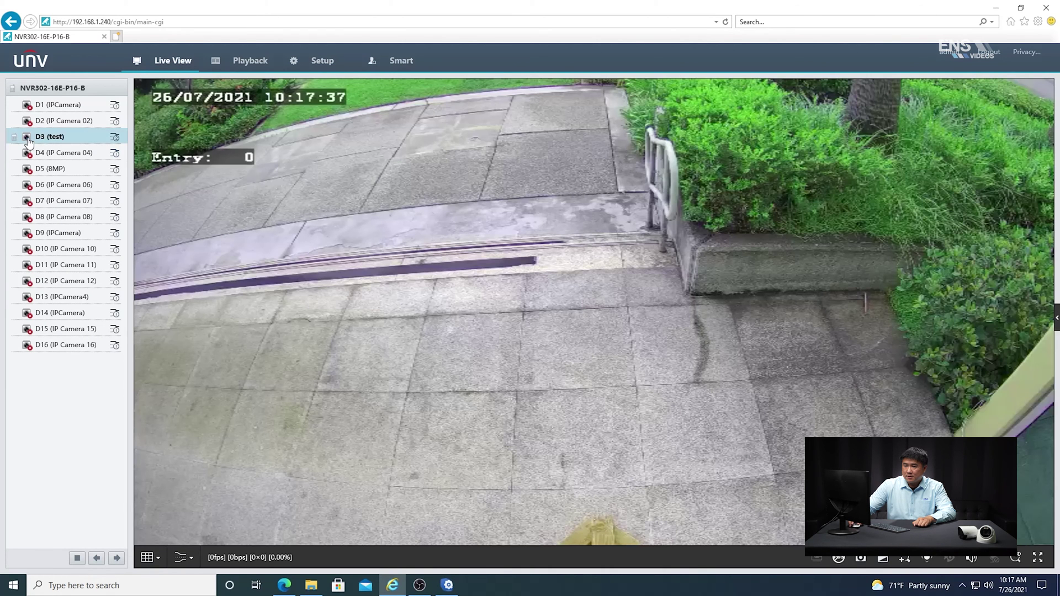
pyautogui.click(114, 137)
pyautogui.click(83, 139)
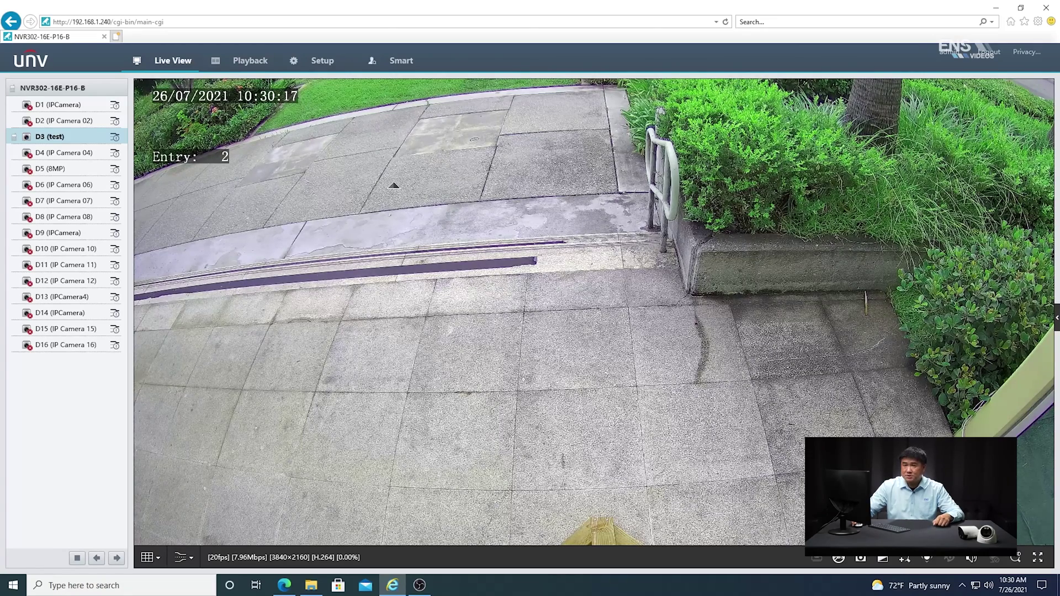
# Open the People Counting statistics report and select camera D3
pyautogui.click(402, 62)
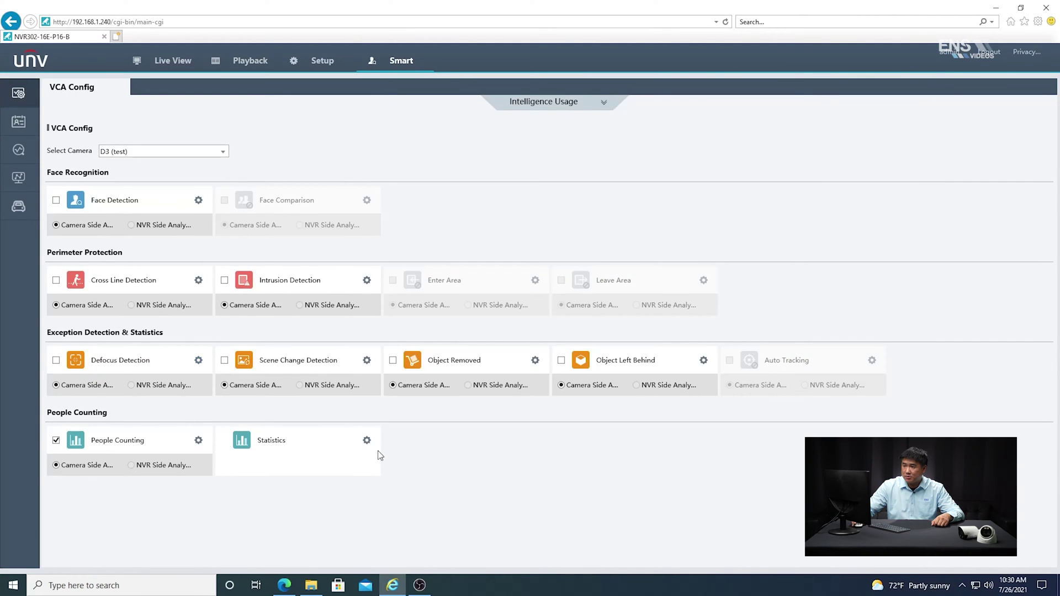
pyautogui.click(365, 441)
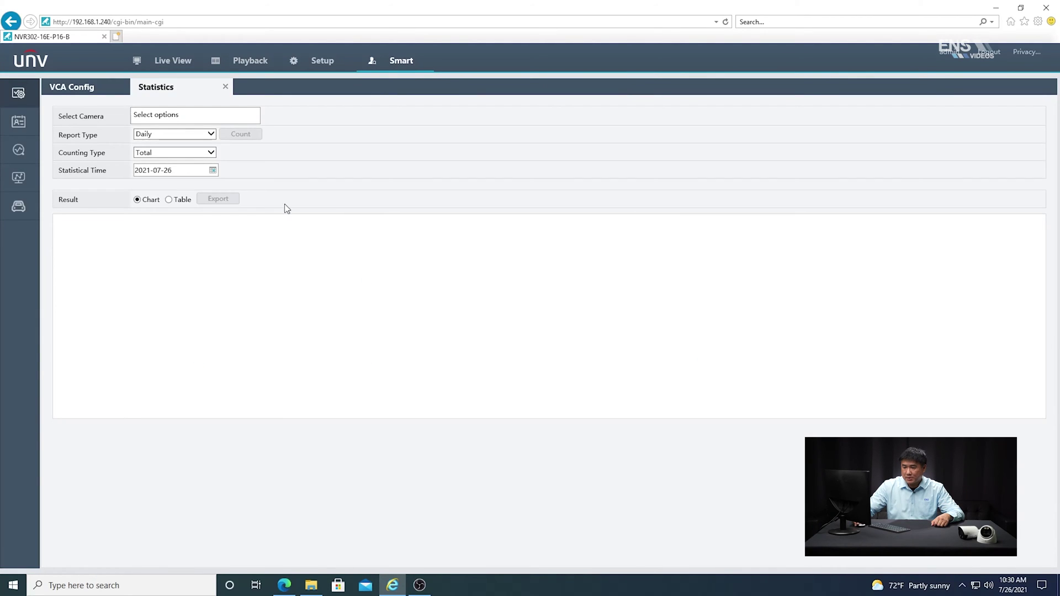
pyautogui.click(200, 119)
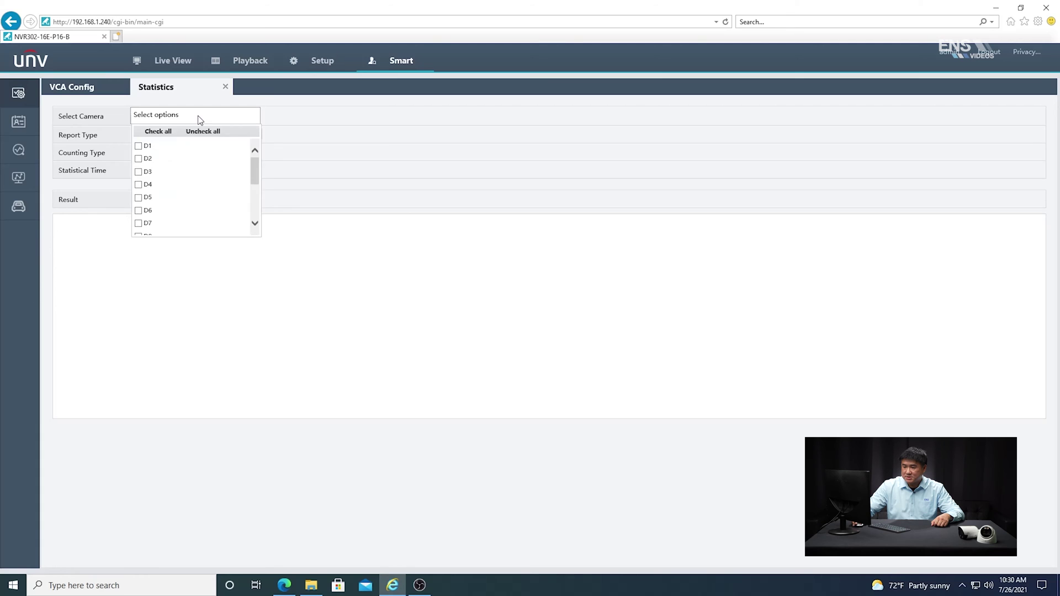
pyautogui.click(138, 172)
pyautogui.click(300, 255)
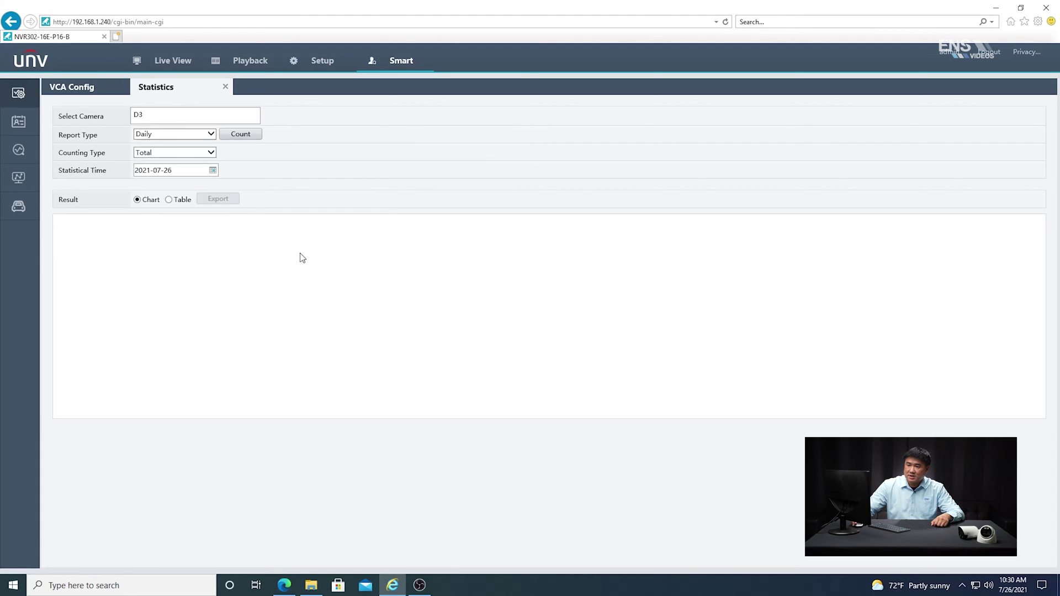
# Generate D3's Daily People Entered report and view it as an hourly table
pyautogui.click(207, 136)
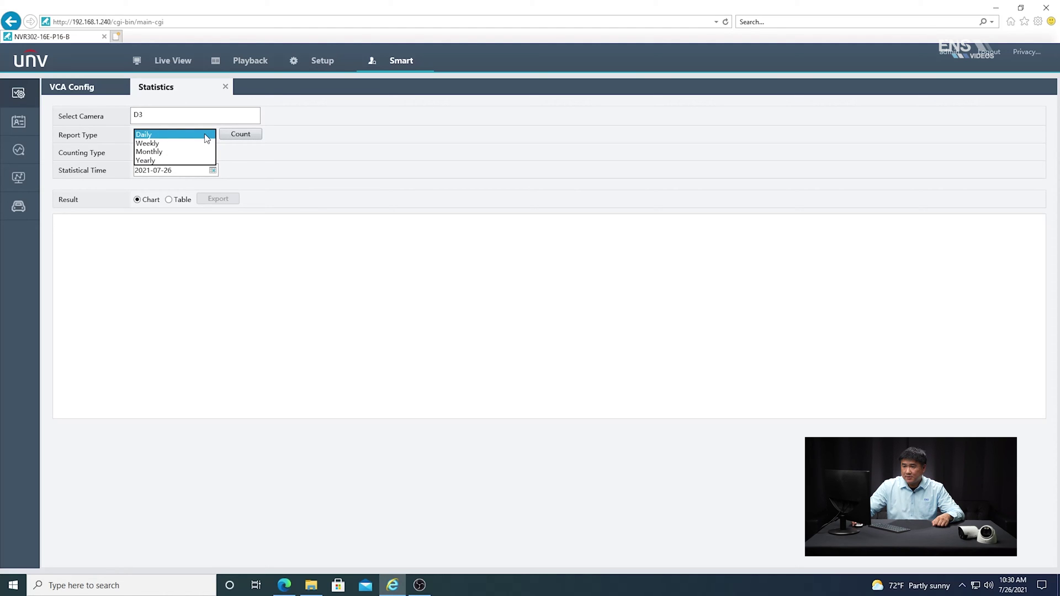
pyautogui.click(205, 135)
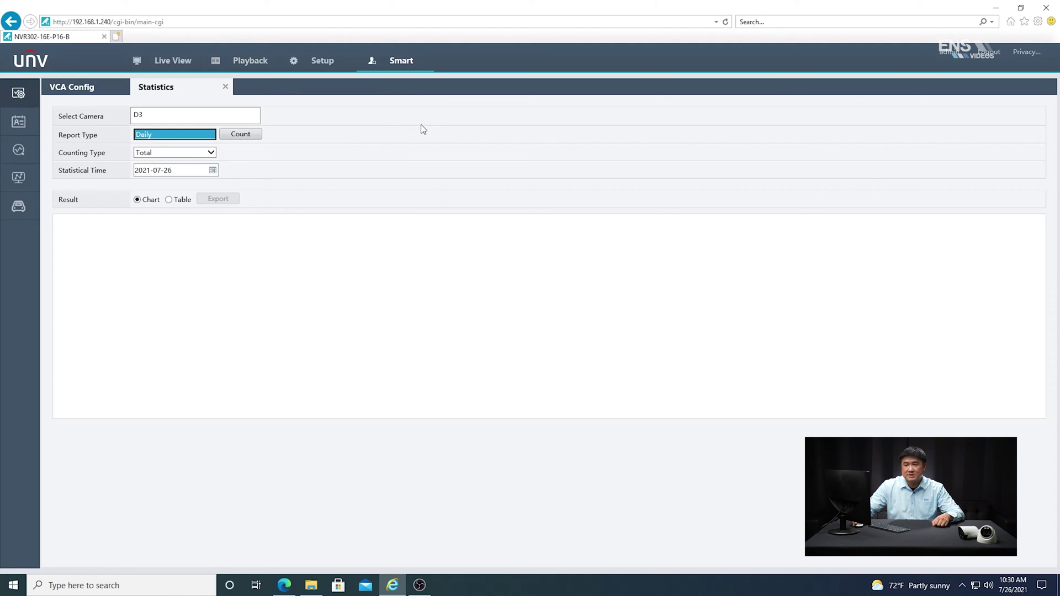
pyautogui.click(194, 159)
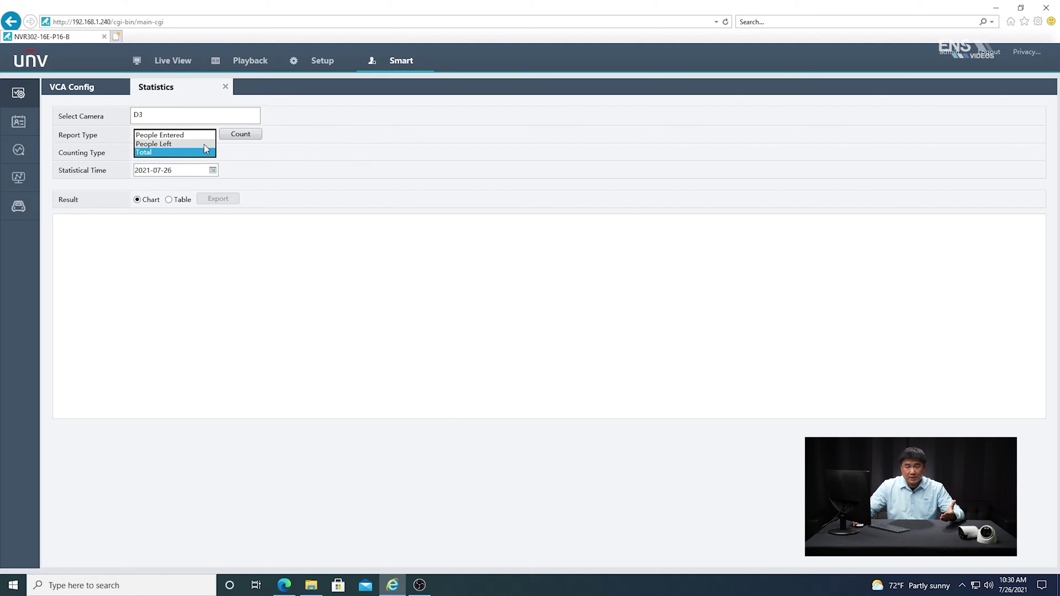
pyautogui.click(188, 137)
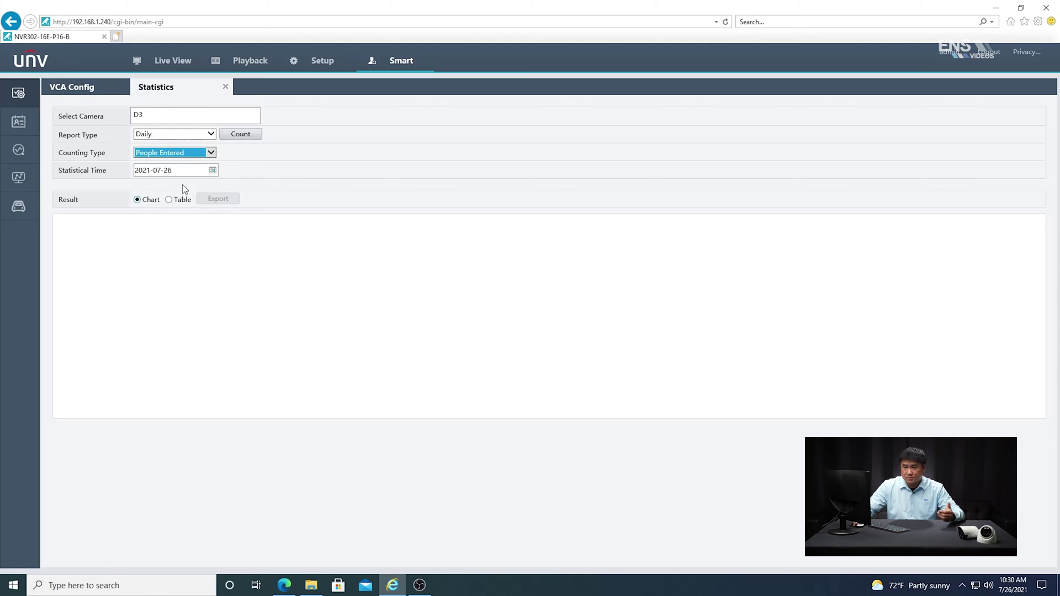
pyautogui.click(249, 135)
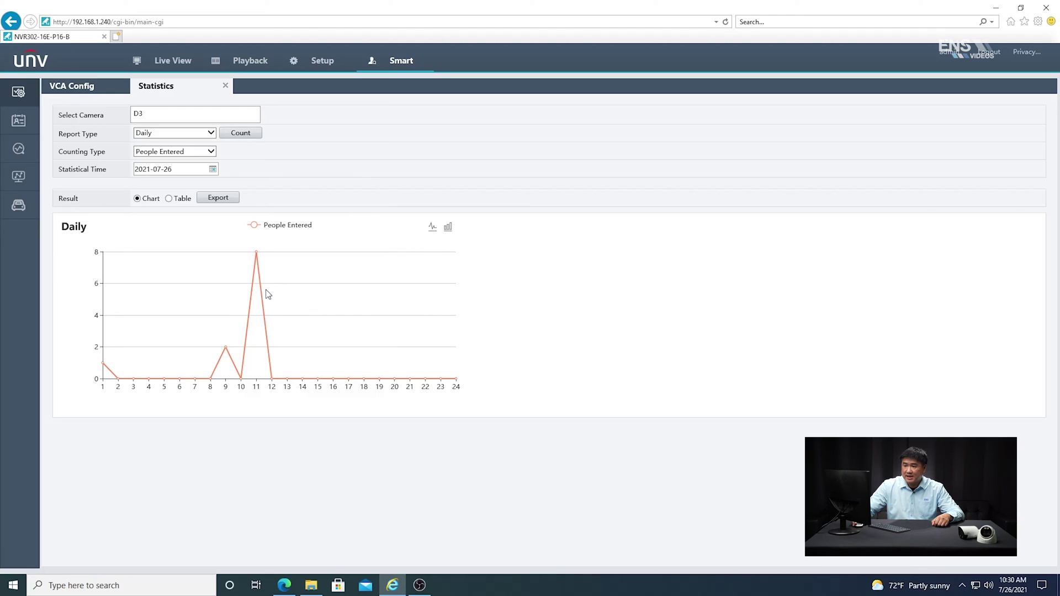
pyautogui.click(168, 199)
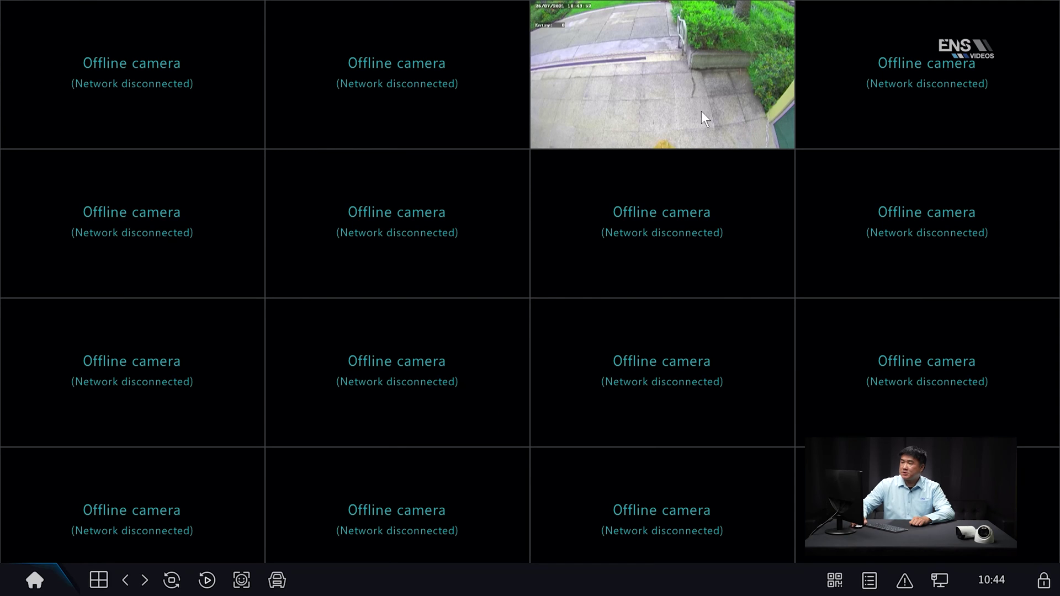
# Enable and apply Intelligent Mark in the local GUI's System Basic Setup
pyautogui.doubleClick(636, 108)
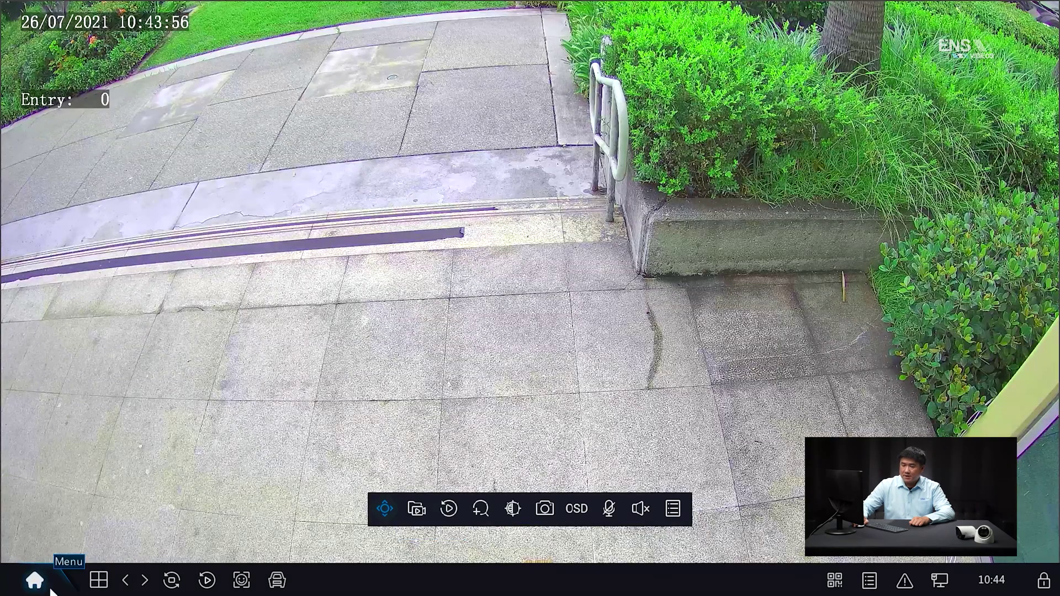
pyautogui.click(31, 584)
pyautogui.click(61, 452)
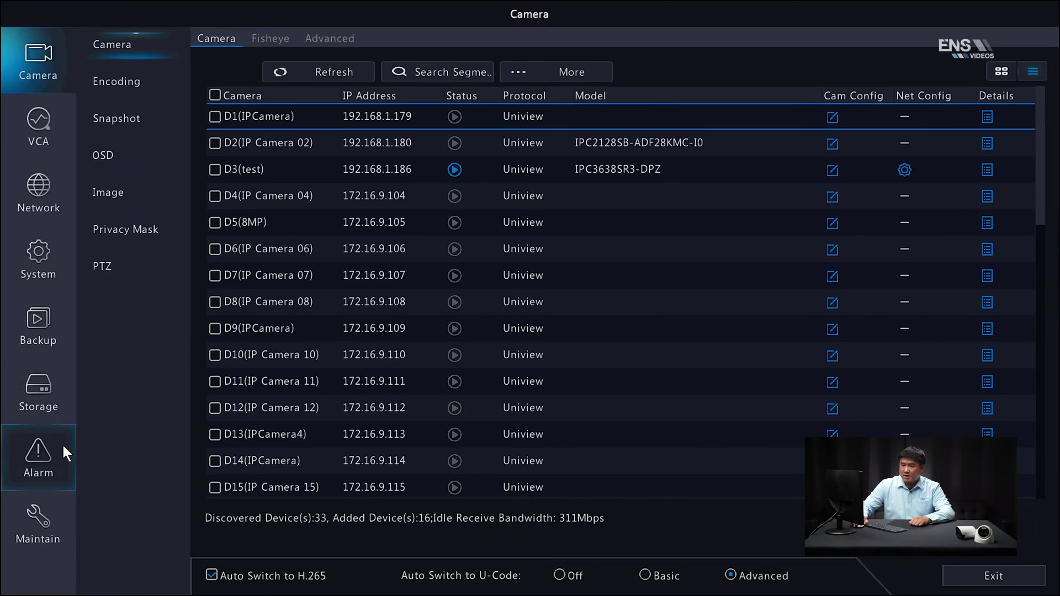
pyautogui.click(35, 265)
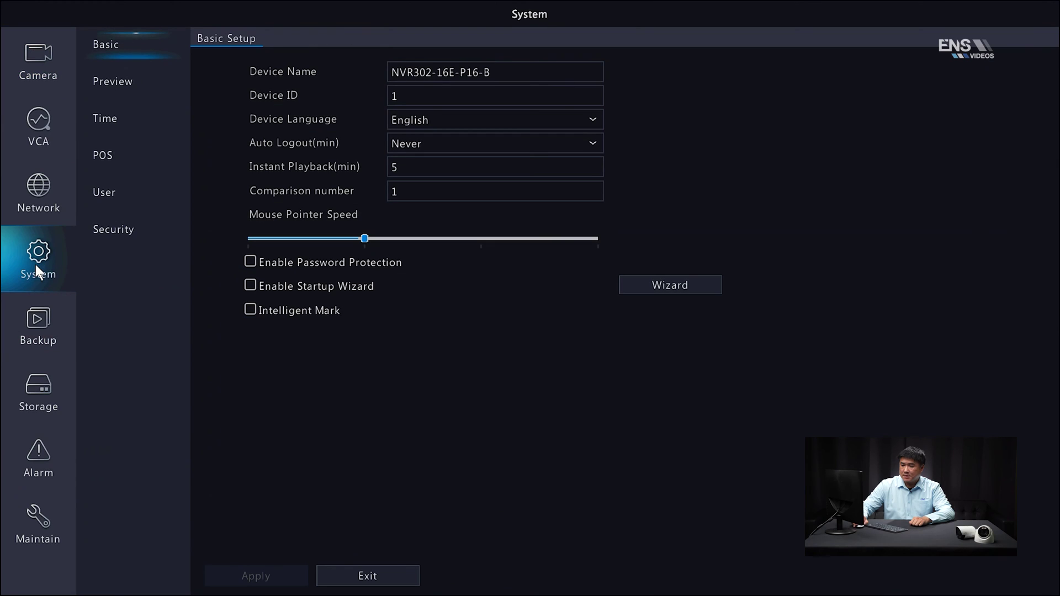
pyautogui.click(250, 310)
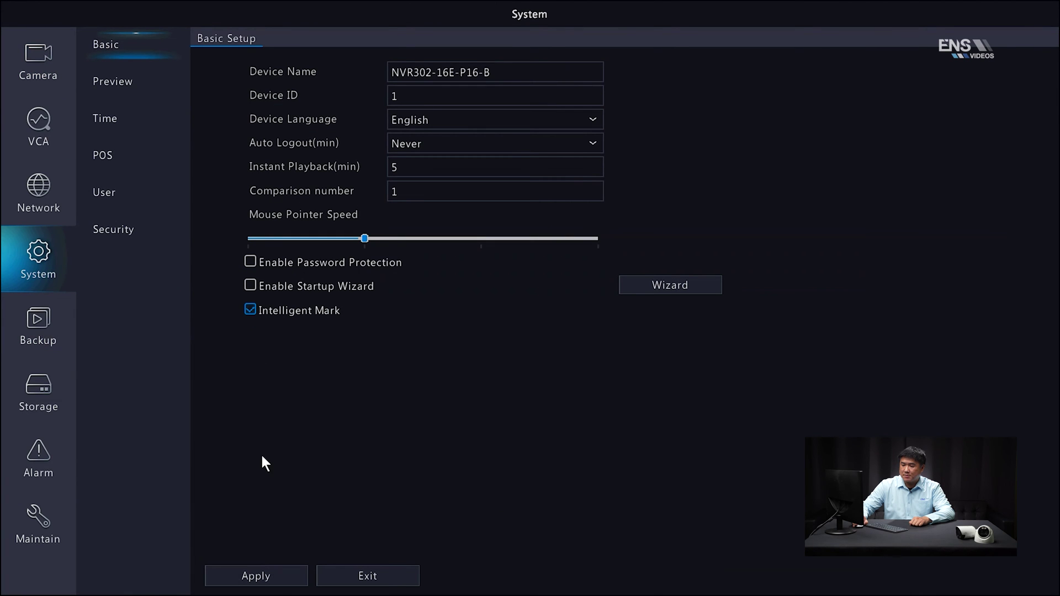
pyautogui.click(274, 574)
pyautogui.click(376, 574)
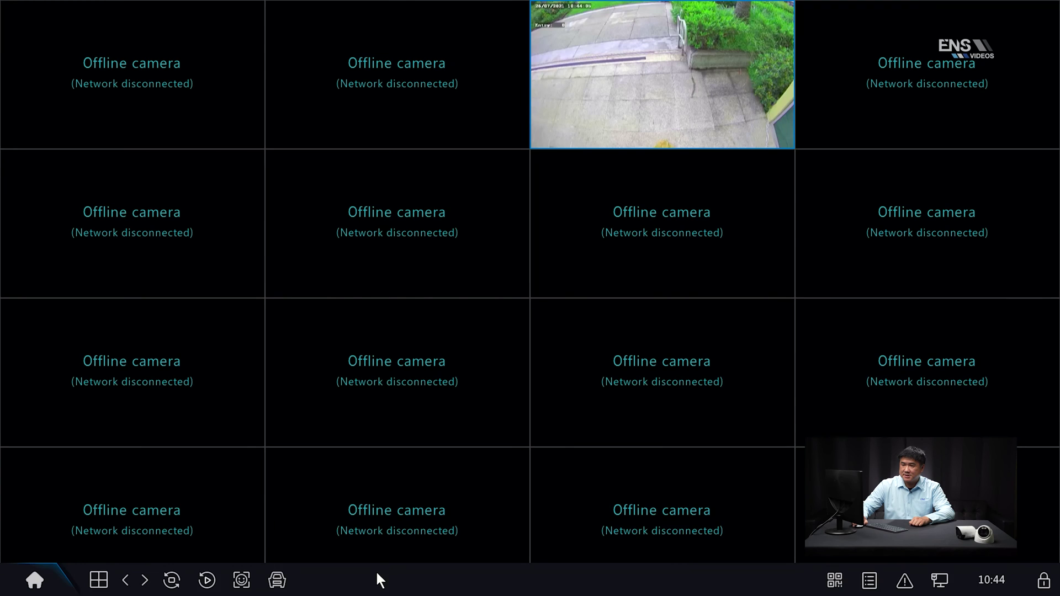
# Open VCA Config for camera D3 (test) from the main menu
pyautogui.click(35, 577)
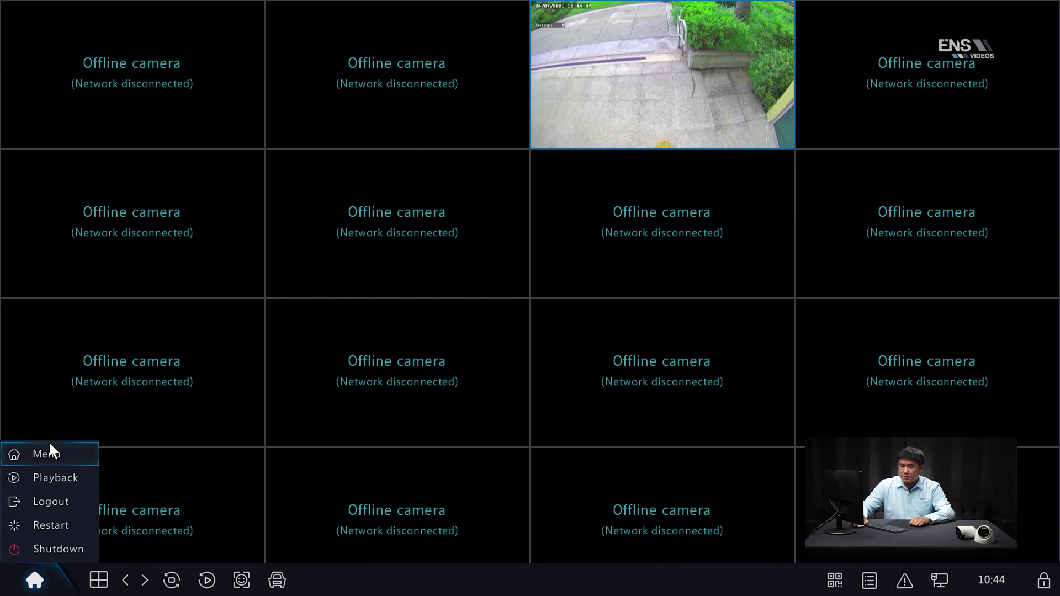
pyautogui.click(50, 443)
pyautogui.click(37, 127)
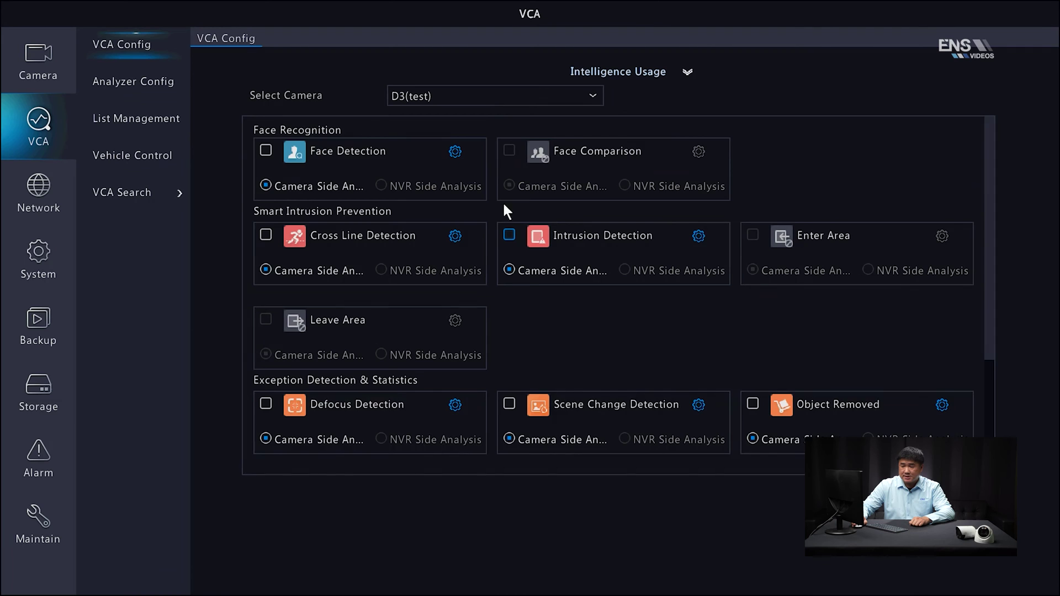
# Keep D3's people counting direction at A->B, then go to the Storage settings
pyautogui.scroll(-3, 528, 273)
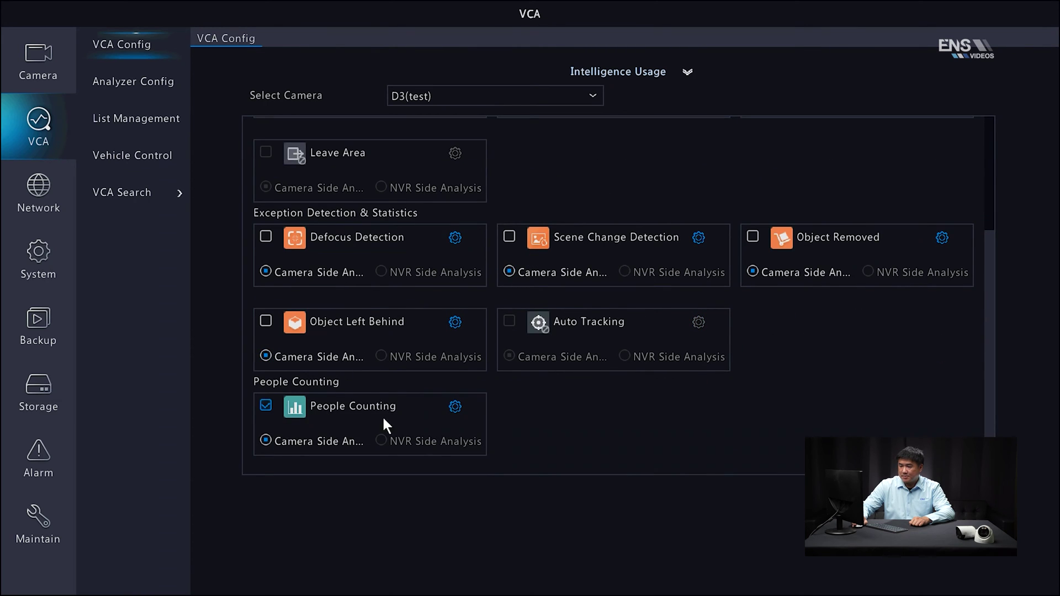
pyautogui.click(453, 407)
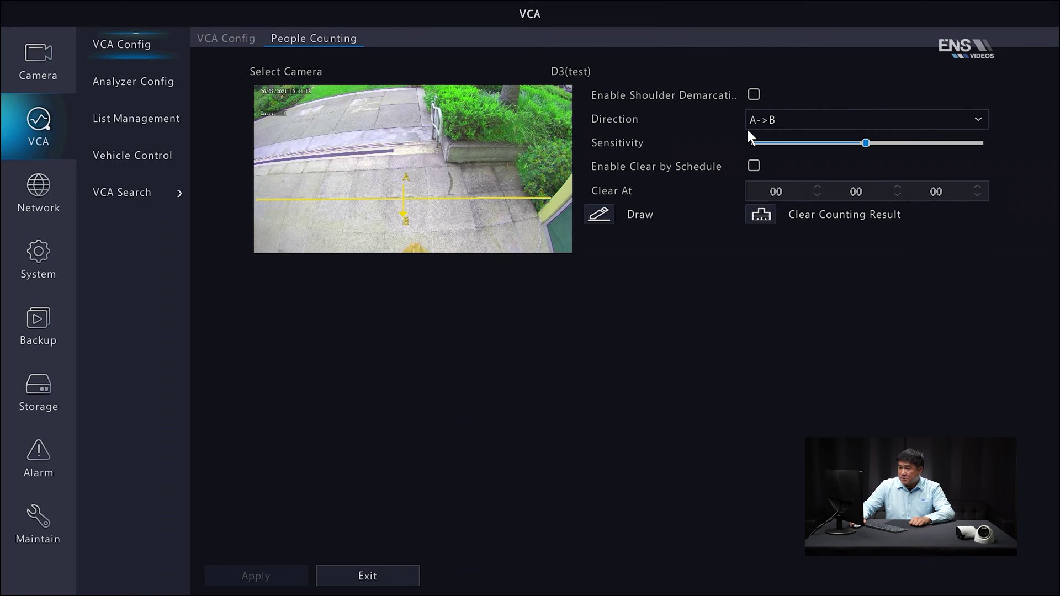
pyautogui.click(795, 115)
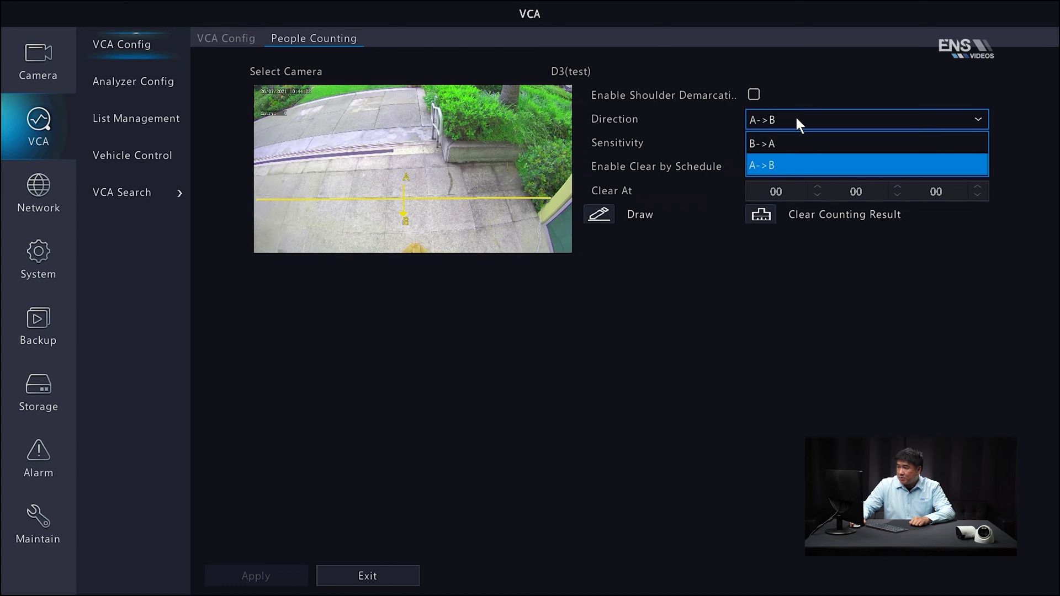
pyautogui.click(794, 163)
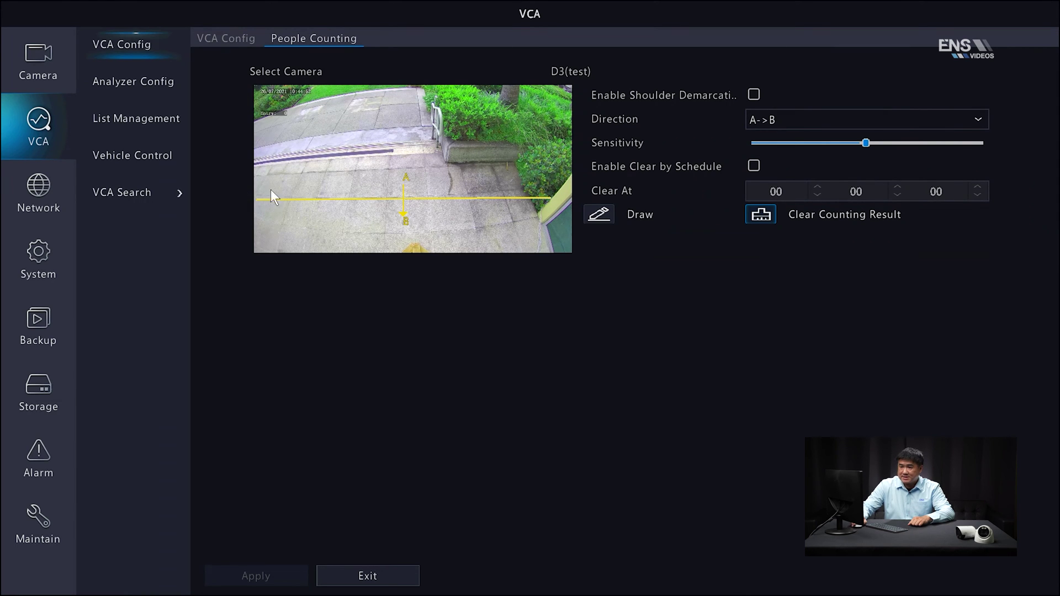
pyautogui.click(46, 393)
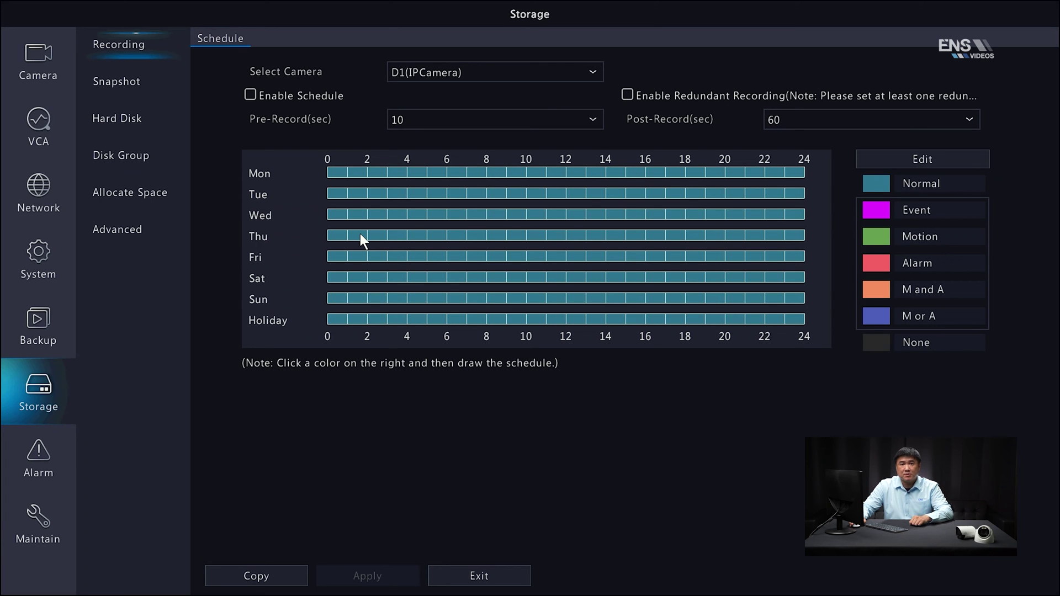
# Enable D3(test)'s recording schedule as all-day Event, copied to every day, and apply
pyautogui.click(472, 75)
pyautogui.click(526, 138)
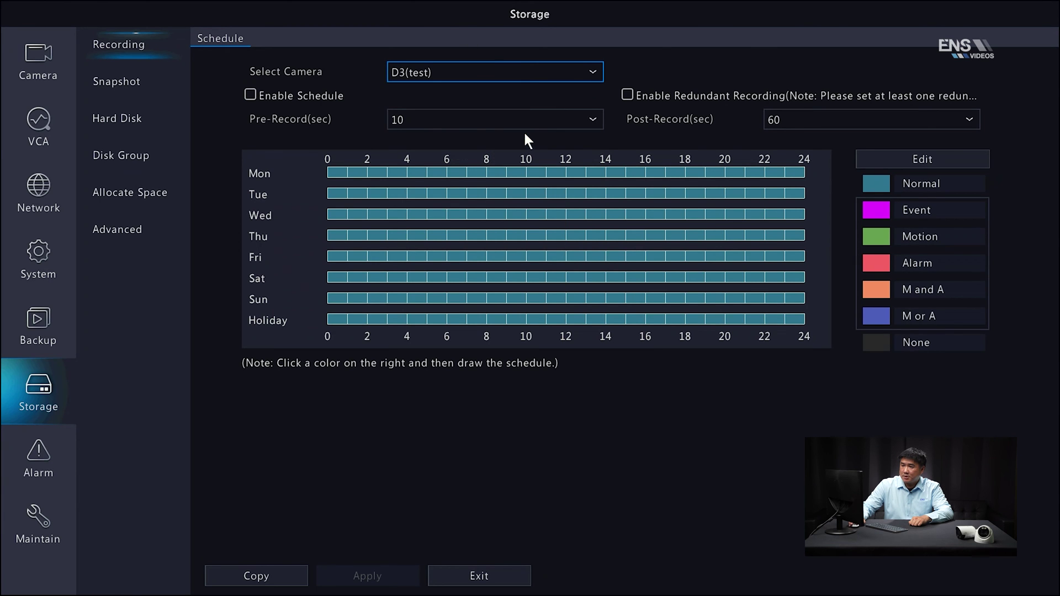
pyautogui.click(252, 95)
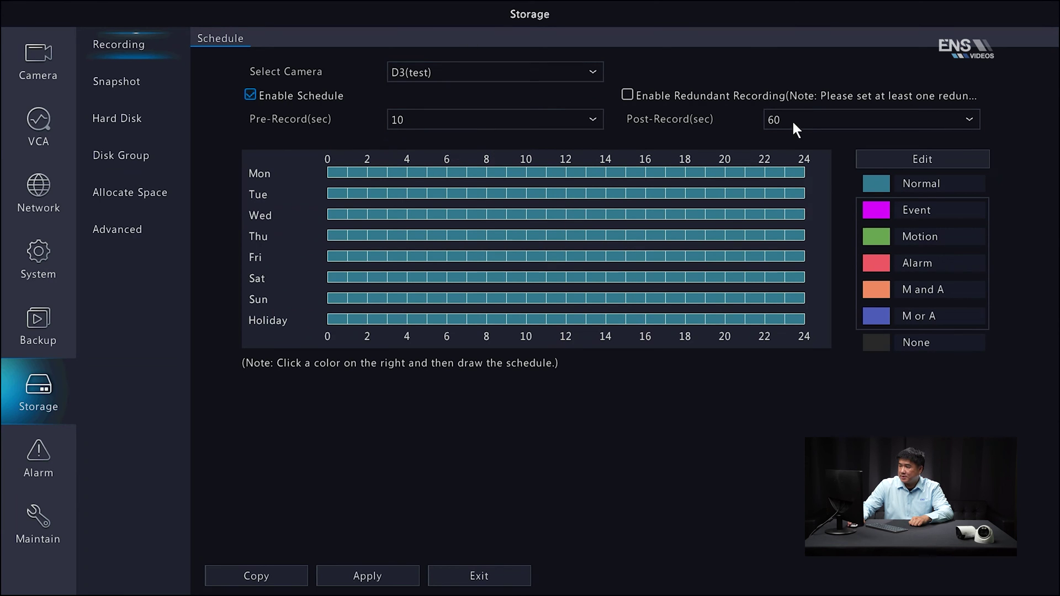
pyautogui.click(930, 160)
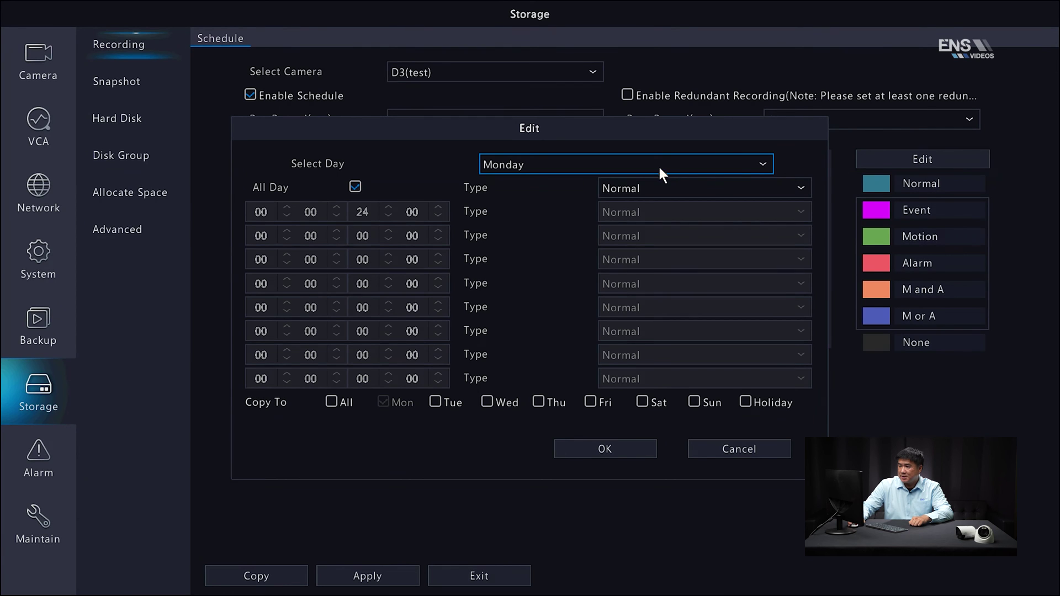
pyautogui.click(658, 185)
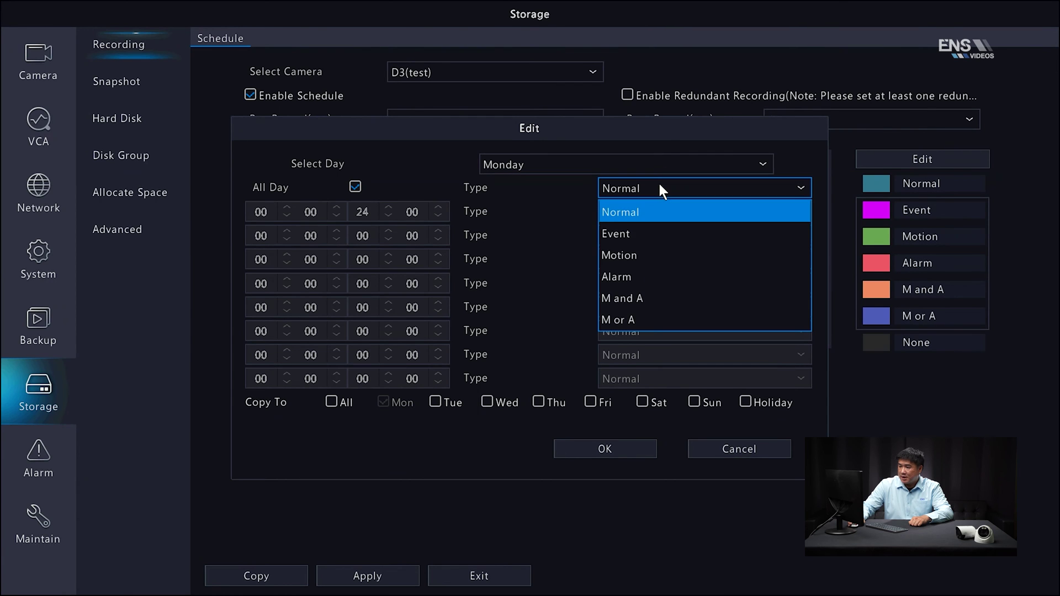
pyautogui.click(652, 237)
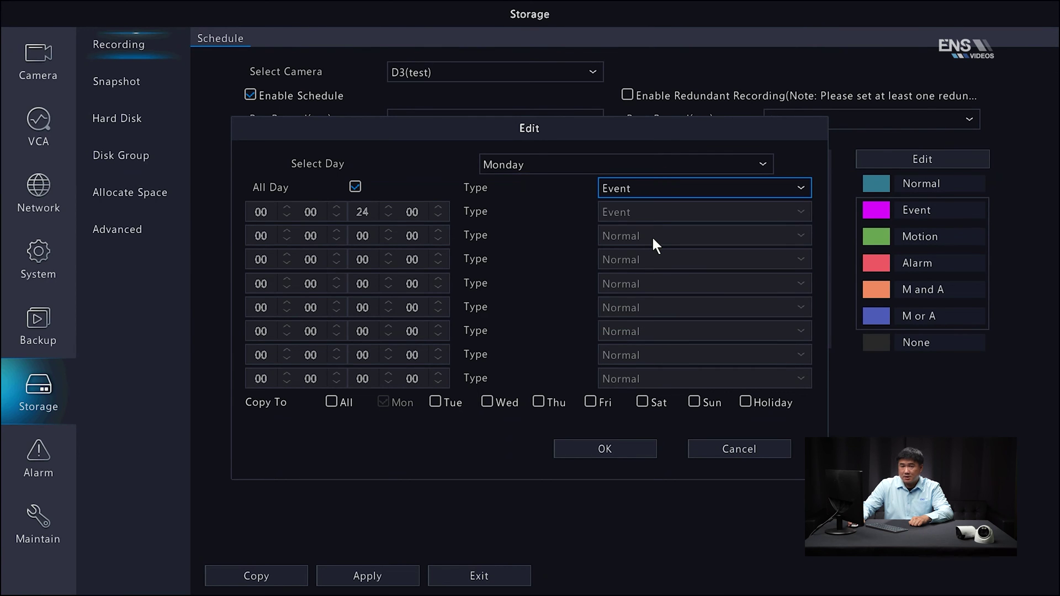
pyautogui.click(332, 402)
pyautogui.click(607, 448)
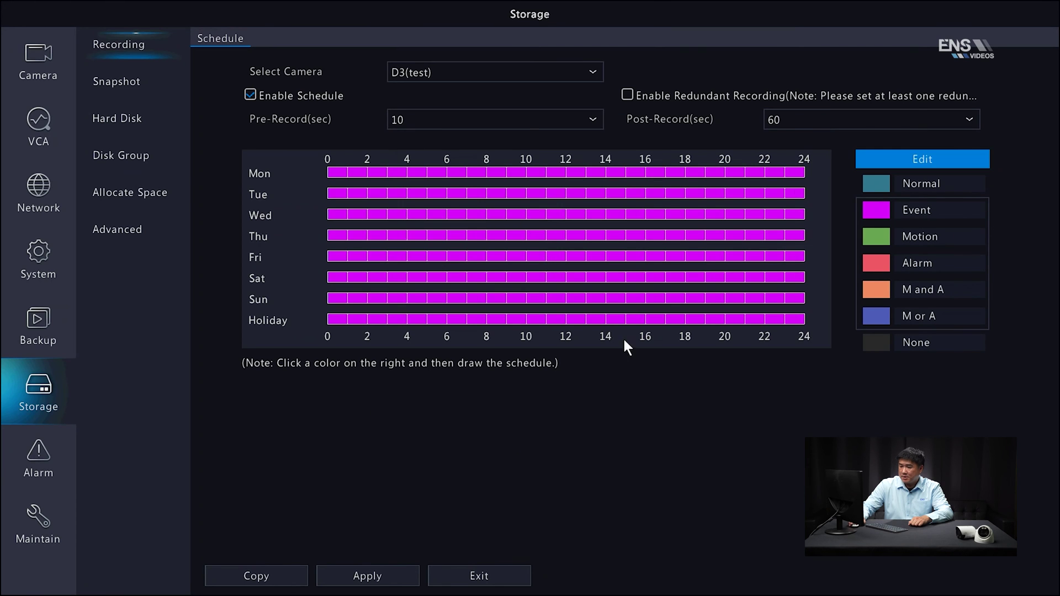
pyautogui.click(360, 577)
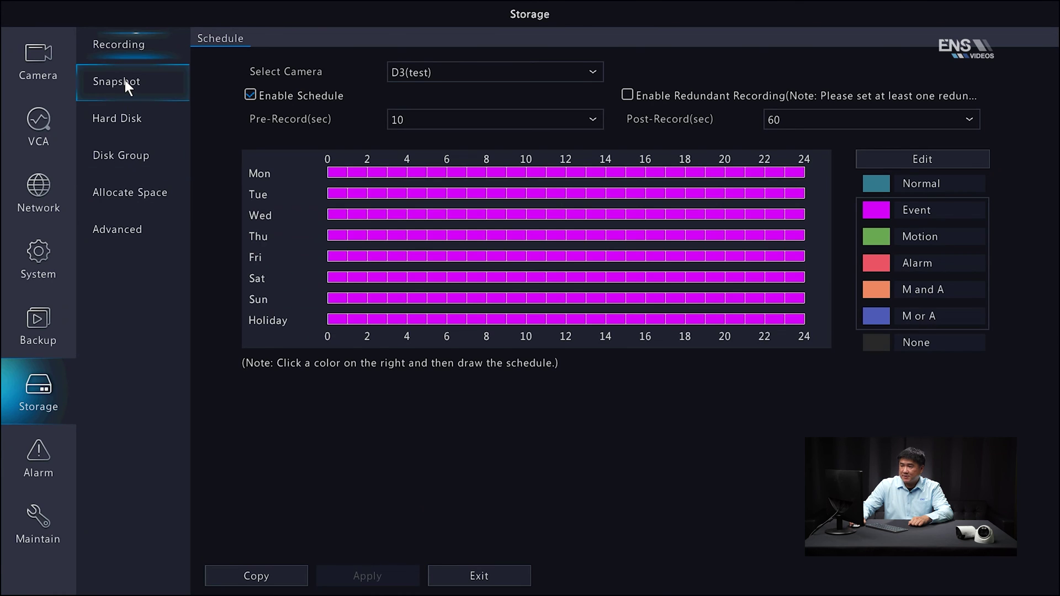
# Enable D3(test)'s snapshot schedule as all-day Event every day, apply, and exit storage
pyautogui.click(124, 81)
pyautogui.click(552, 72)
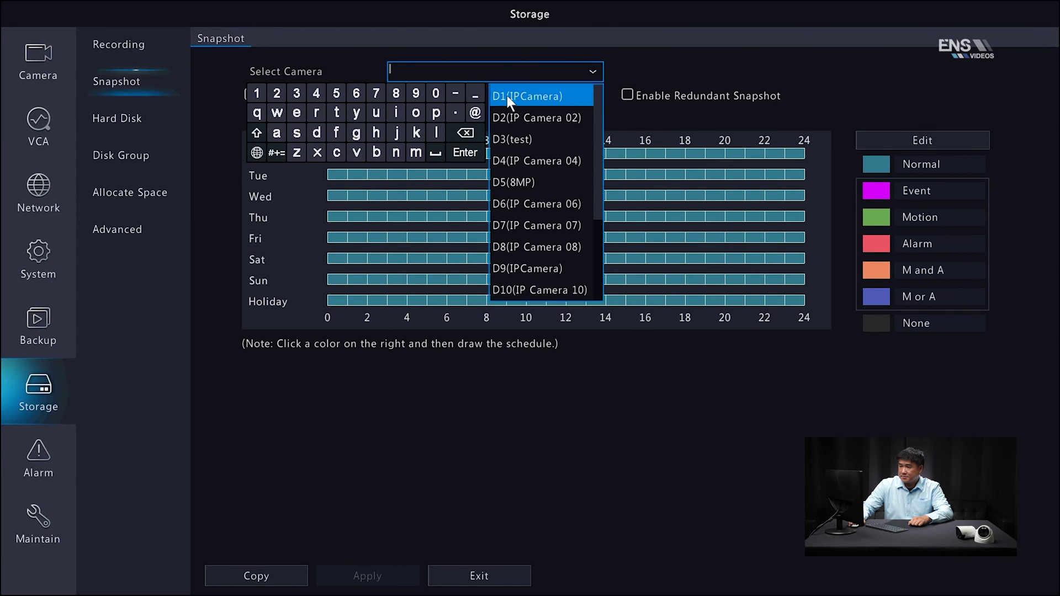
pyautogui.click(525, 141)
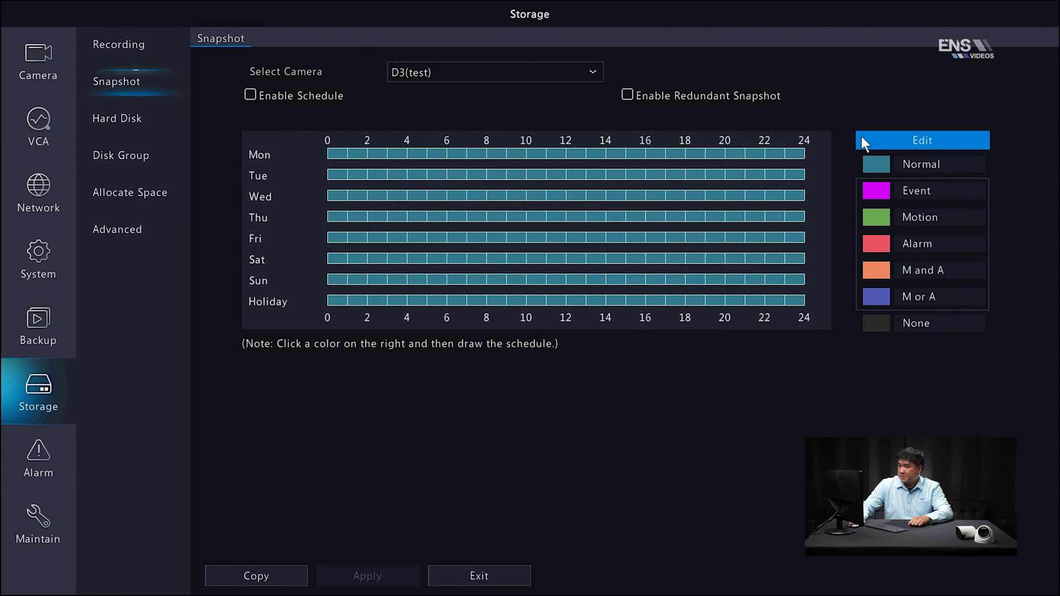
pyautogui.click(249, 95)
pyautogui.click(955, 142)
pyautogui.click(714, 192)
pyautogui.click(670, 232)
pyautogui.click(331, 402)
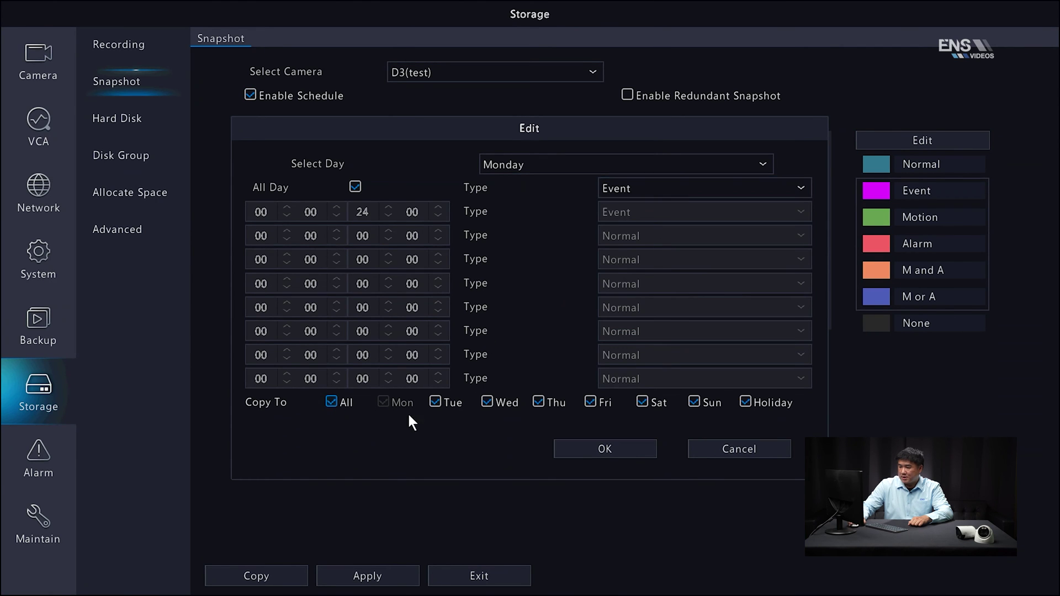
pyautogui.click(618, 449)
pyautogui.click(368, 576)
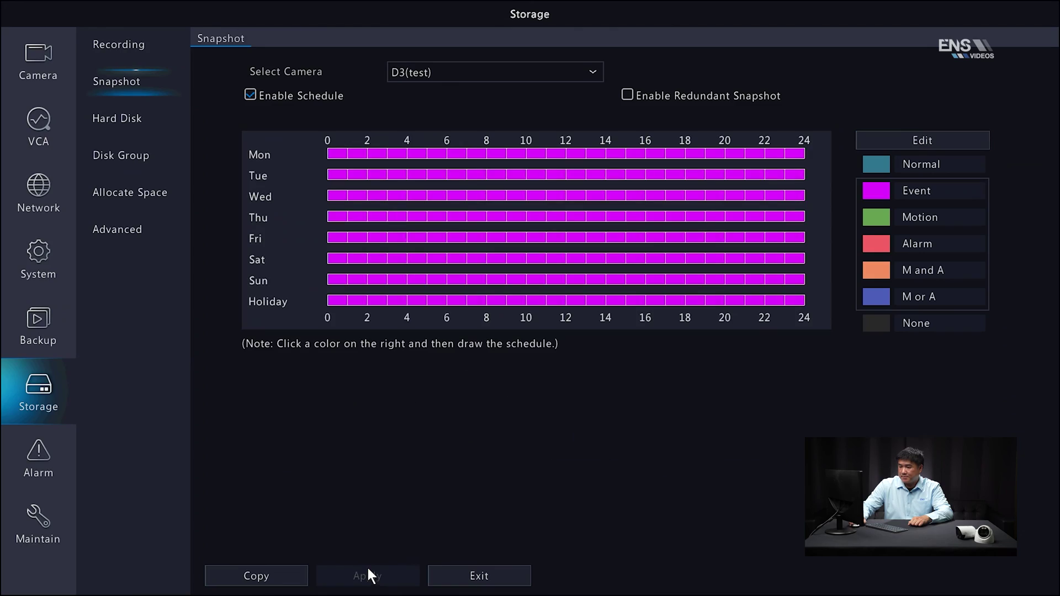
pyautogui.click(469, 574)
# Enlarge a camera view, then open the main menu's VCA section and expand VCA Search
pyautogui.doubleClick(631, 53)
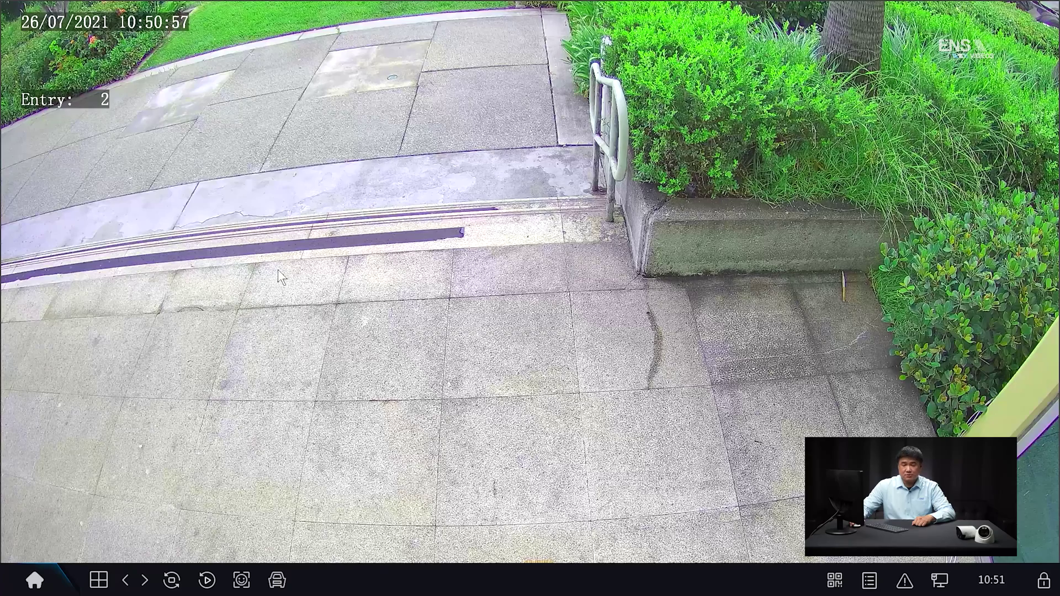
pyautogui.click(32, 579)
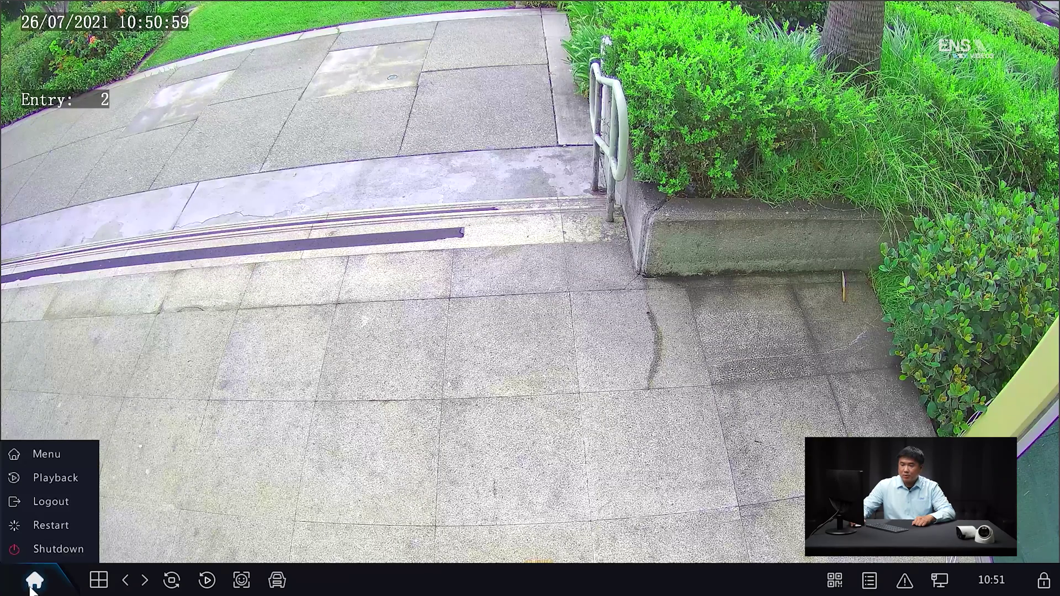
pyautogui.click(49, 454)
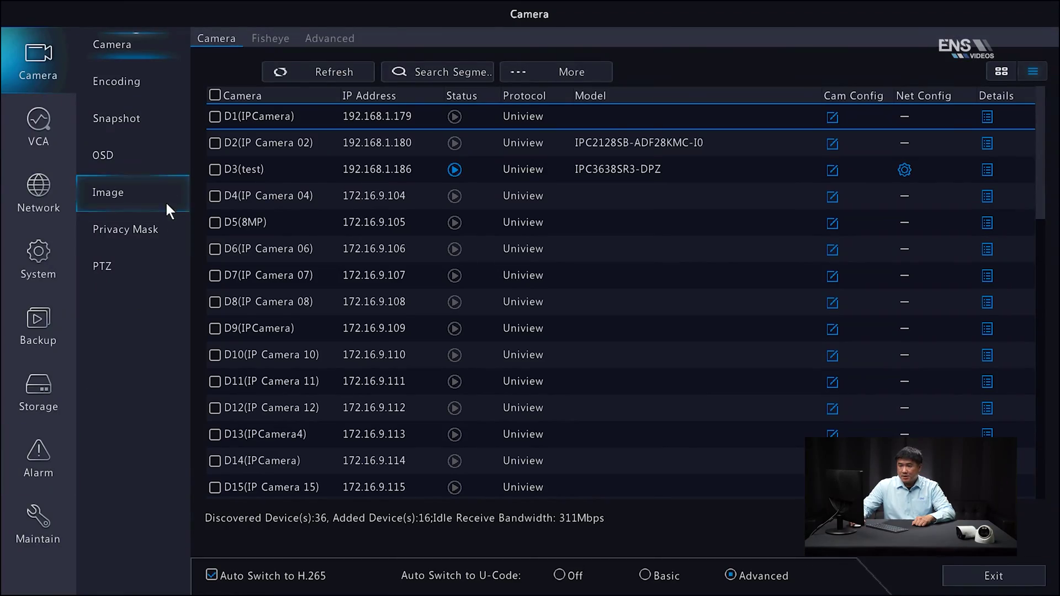
pyautogui.click(48, 131)
pyautogui.click(154, 197)
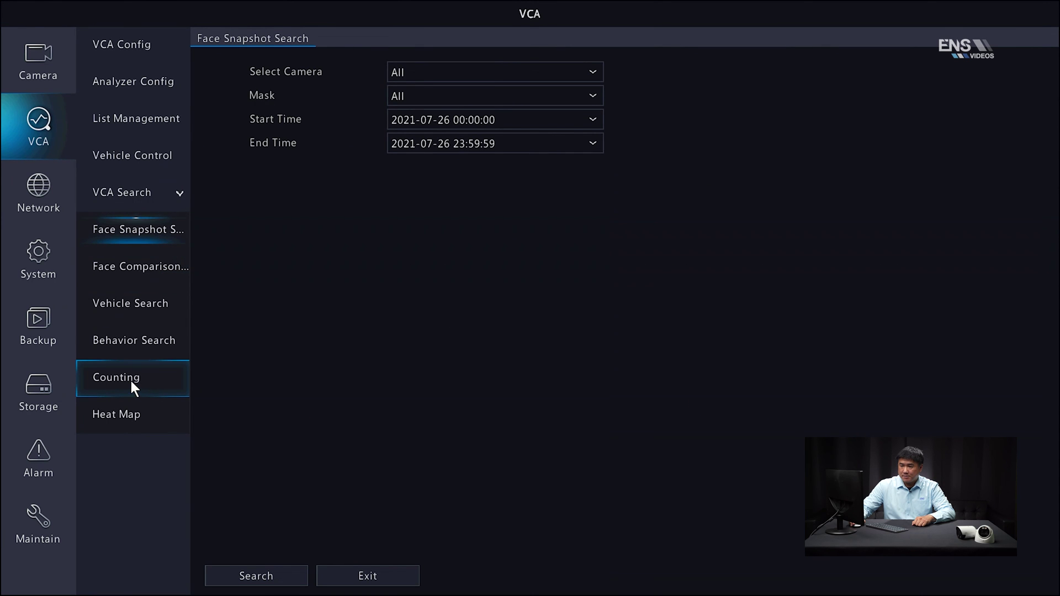
# Open the Counting report and limit its cameras to D3(test) only
pyautogui.click(130, 380)
pyautogui.click(722, 73)
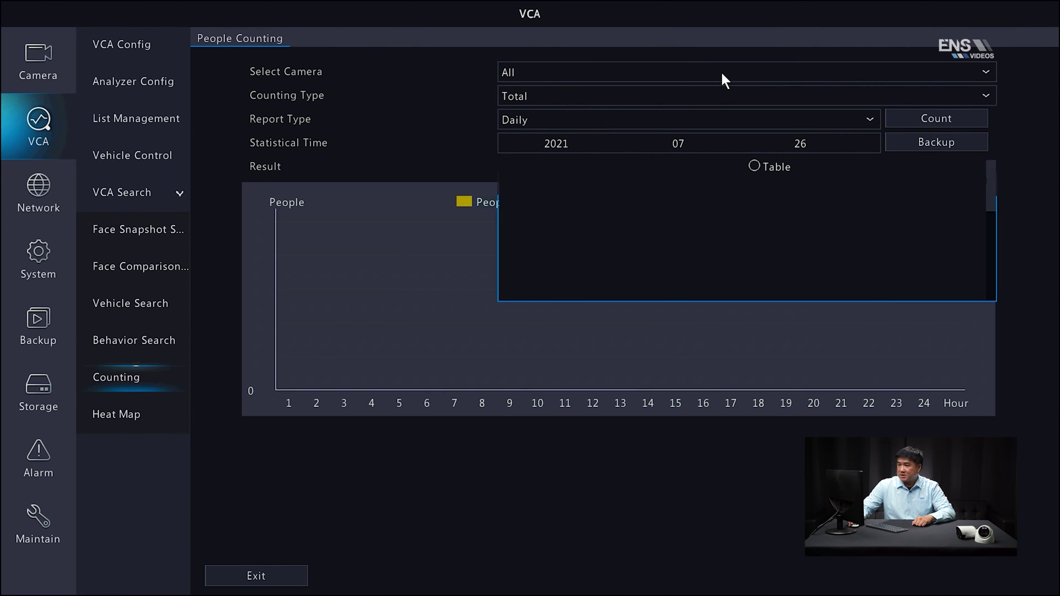
pyautogui.click(508, 96)
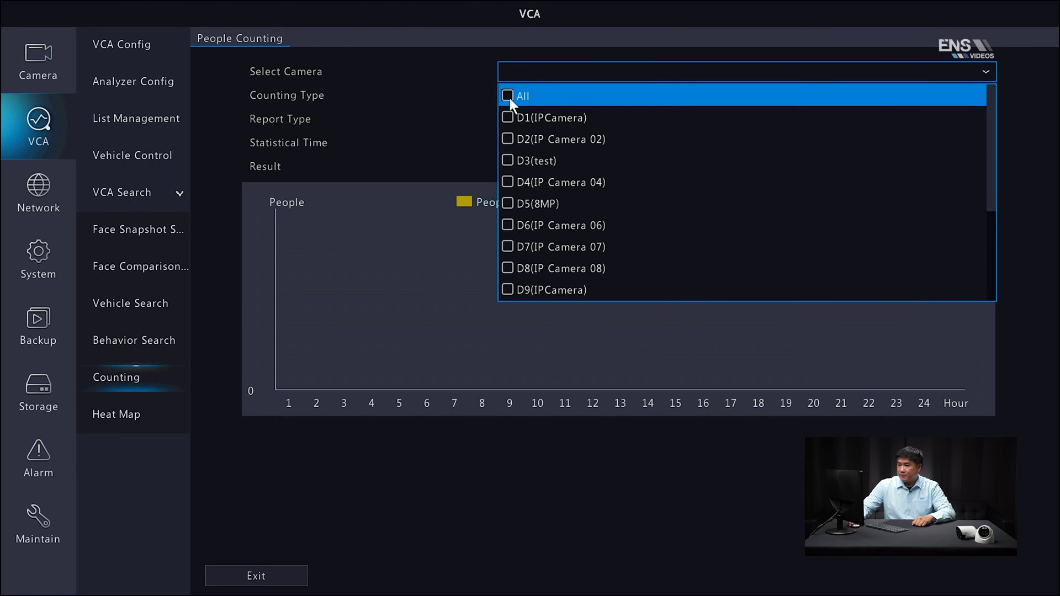
pyautogui.click(507, 161)
pyautogui.click(425, 118)
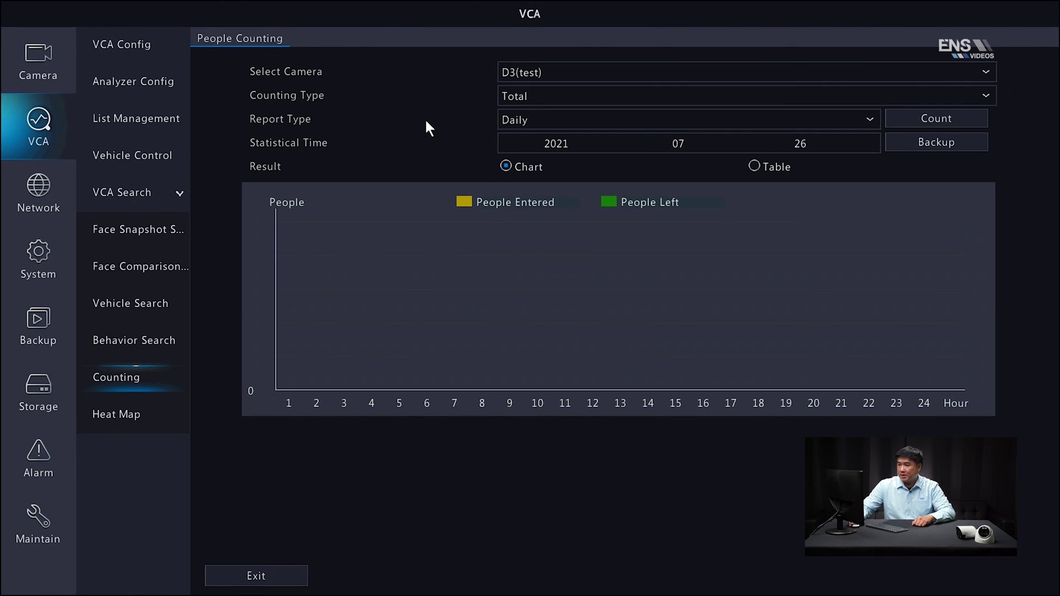
# Count Daily People Entered for D3 and show the results as a table
pyautogui.click(529, 97)
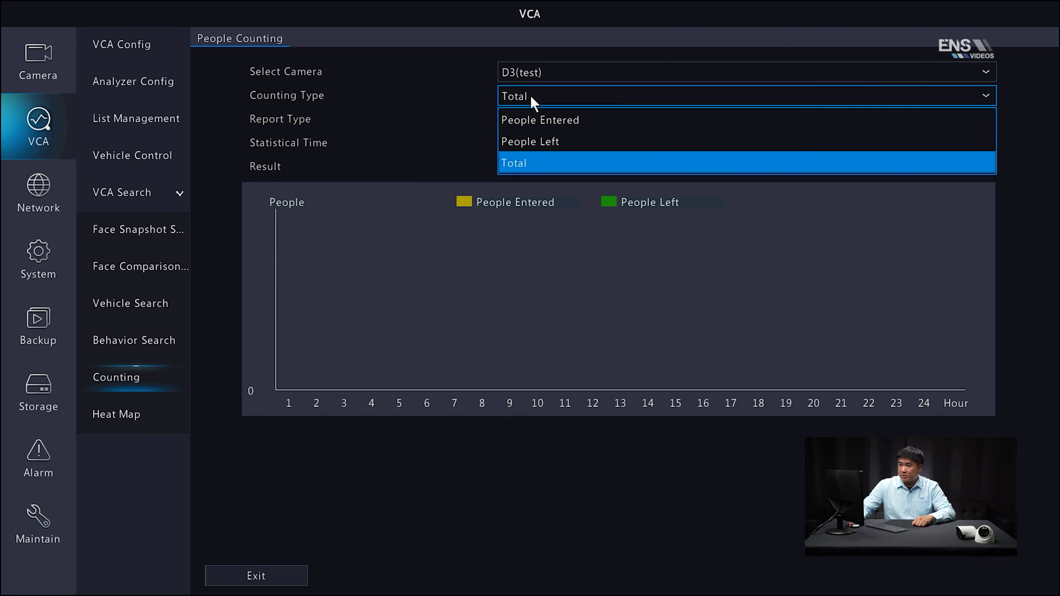
pyautogui.click(548, 119)
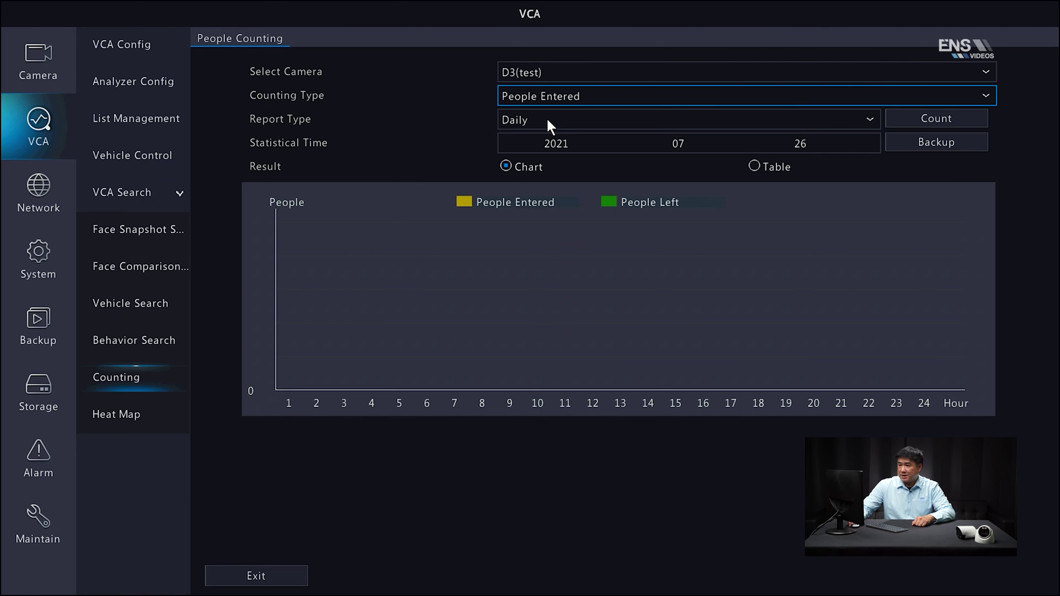
pyautogui.click(548, 119)
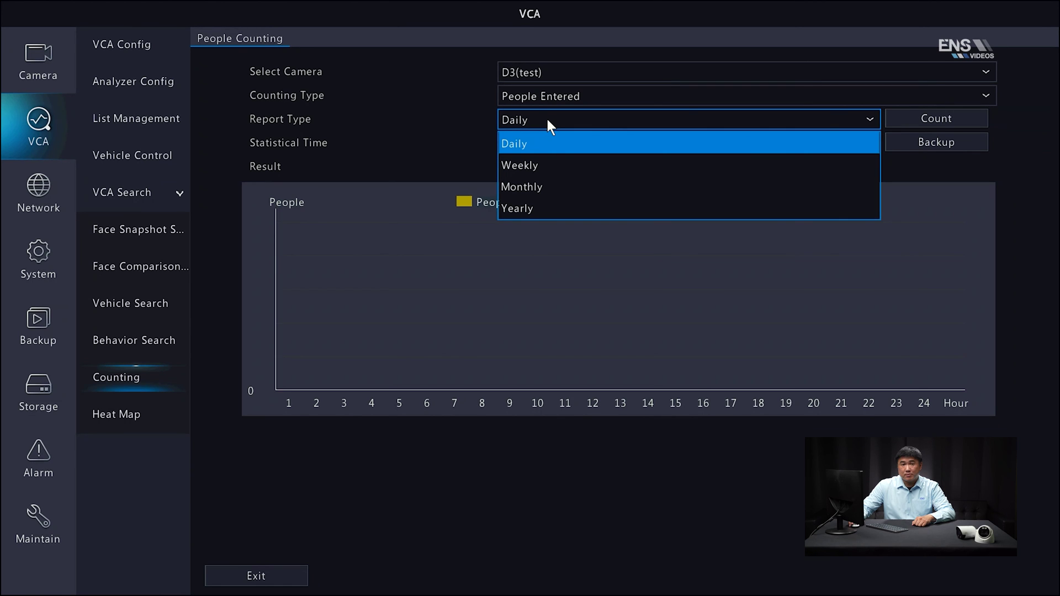
pyautogui.click(548, 119)
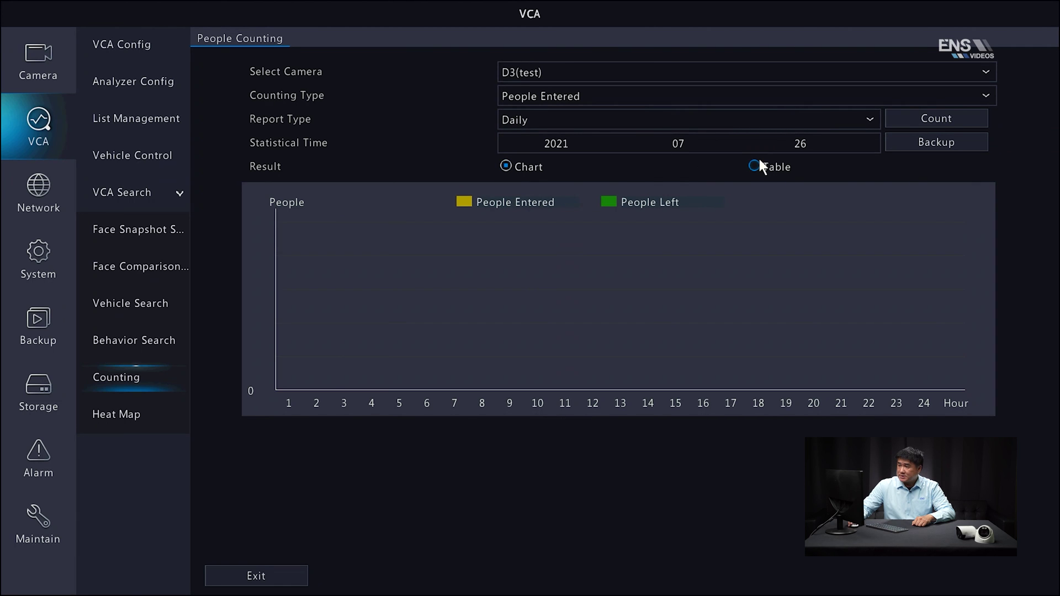
pyautogui.click(938, 117)
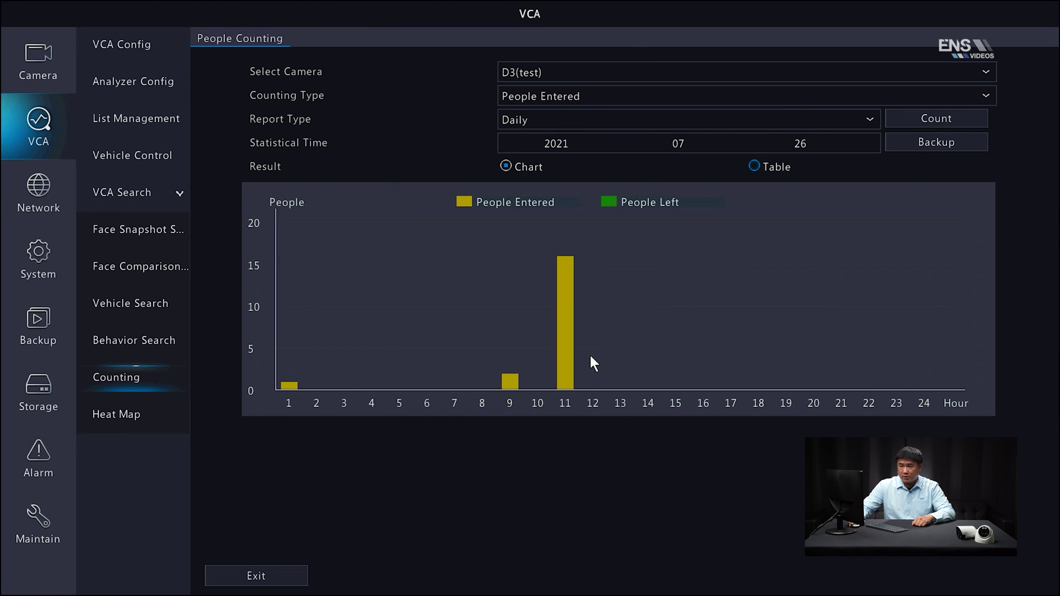
pyautogui.click(755, 166)
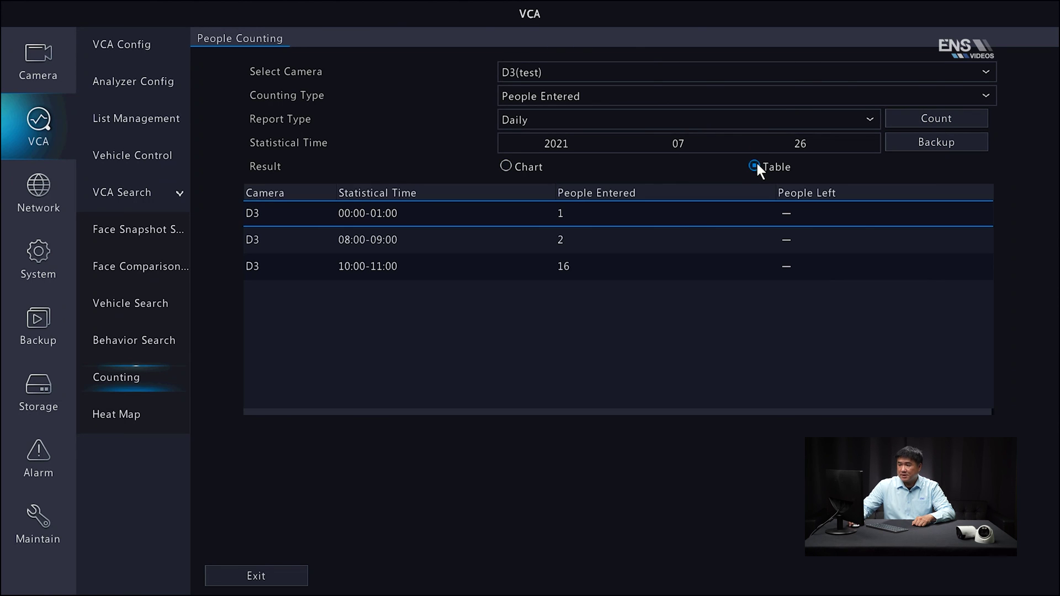